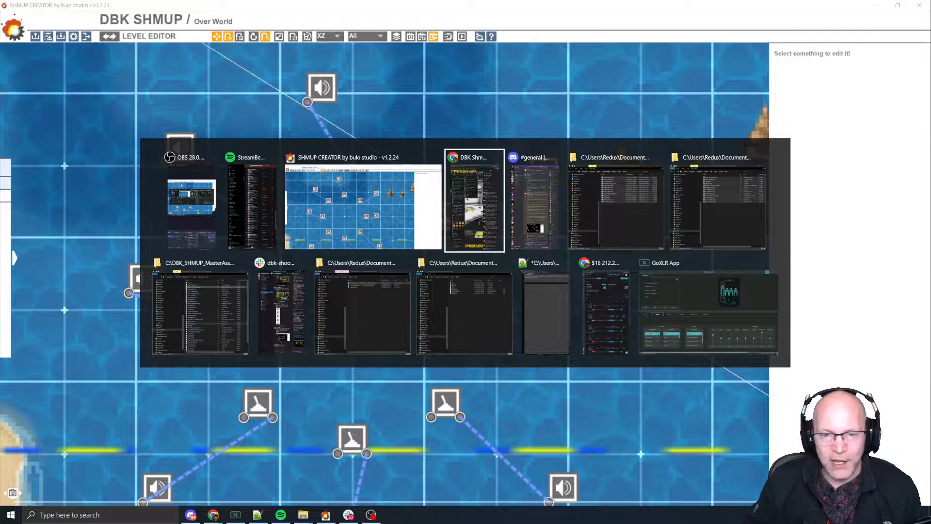
# Step: Switch to Discord and read the general channel post asking about random music track selection on level start
pyautogui.press('super+shift+Left')
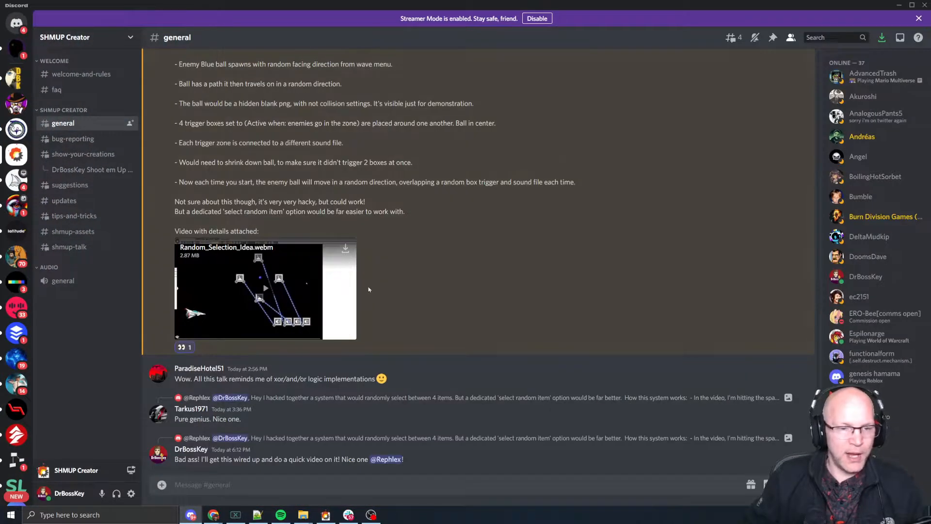
pyautogui.scroll(6, 296, 97)
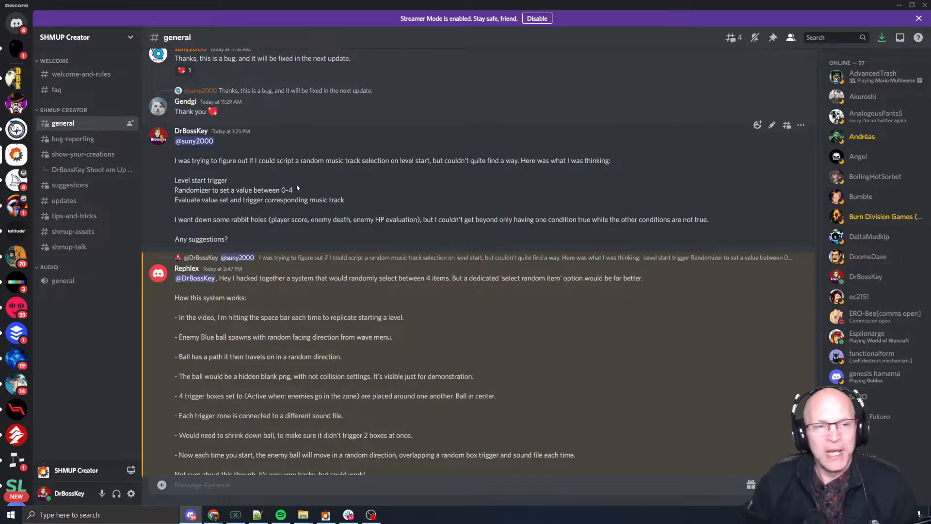
pyautogui.moveTo(179, 163); pyautogui.dragTo(260, 170)
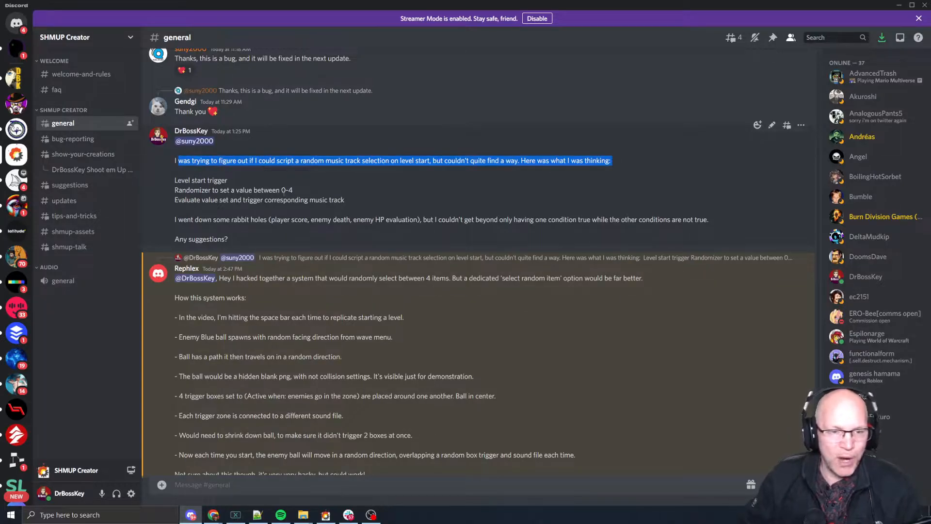
pyautogui.scroll(-3, 501, 241)
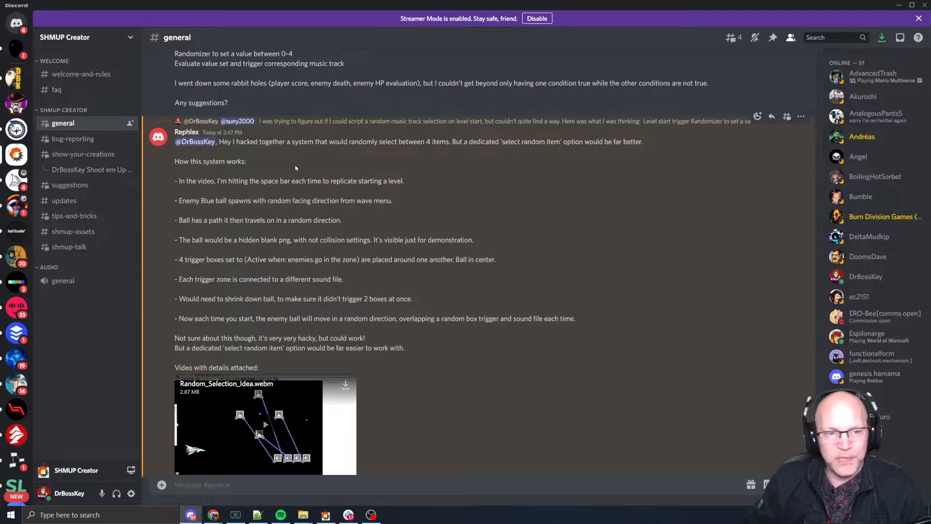
pyautogui.scroll(-1, 278, 141)
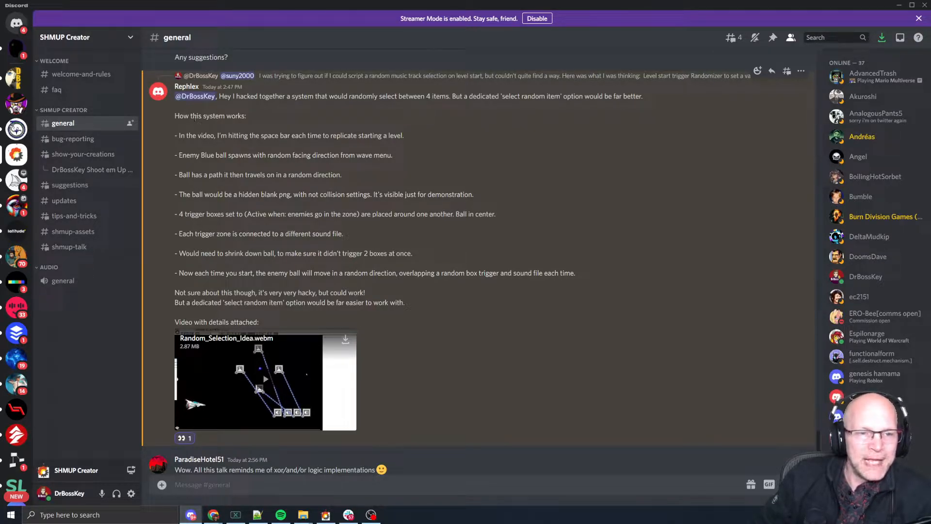
# Step: Read the reply explaining the random selection system with a hidden ball enemy, four trigger boxes and connected sound files
pyautogui.moveTo(192, 116); pyautogui.dragTo(247, 116)
pyautogui.moveTo(198, 135); pyautogui.dragTo(228, 136)
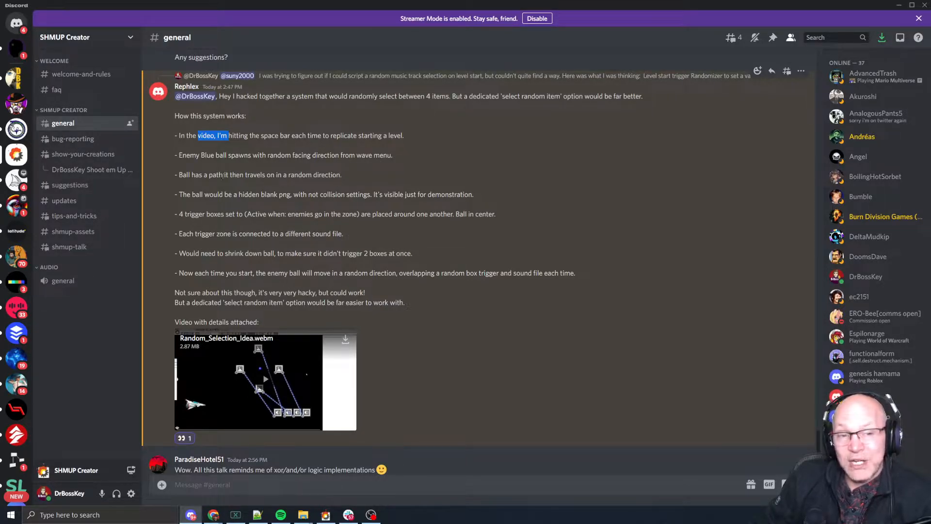
pyautogui.moveTo(216, 174); pyautogui.dragTo(331, 174)
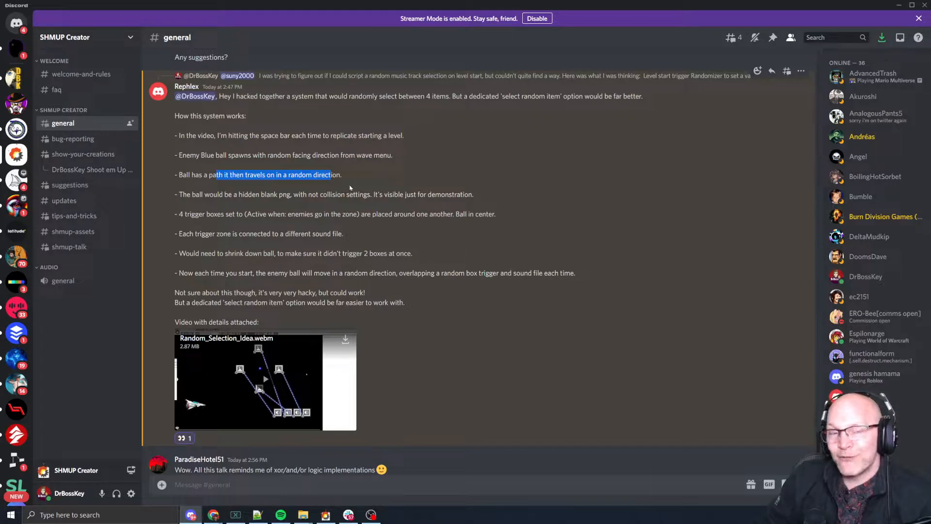
pyautogui.click(297, 196)
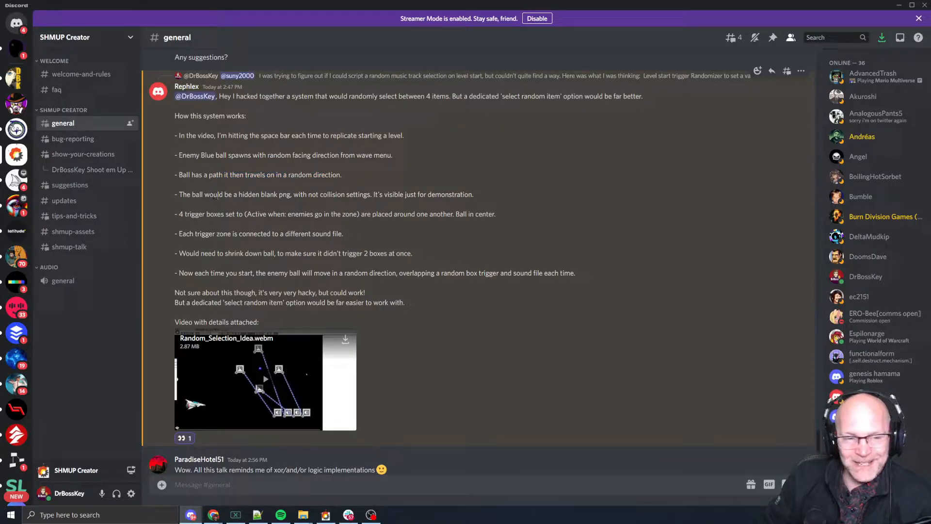
pyautogui.moveTo(200, 195); pyautogui.dragTo(345, 194)
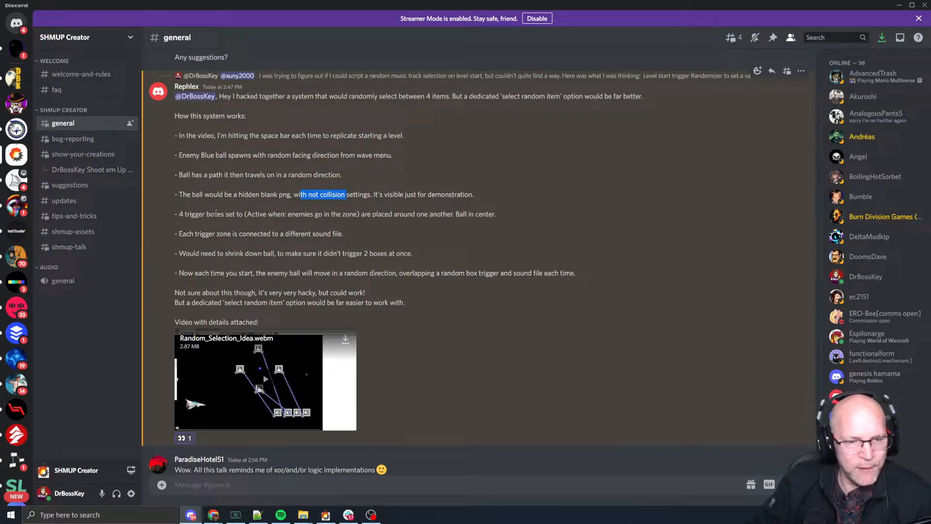
pyautogui.moveTo(198, 214); pyautogui.dragTo(418, 215)
pyautogui.moveTo(208, 234); pyautogui.dragTo(285, 253)
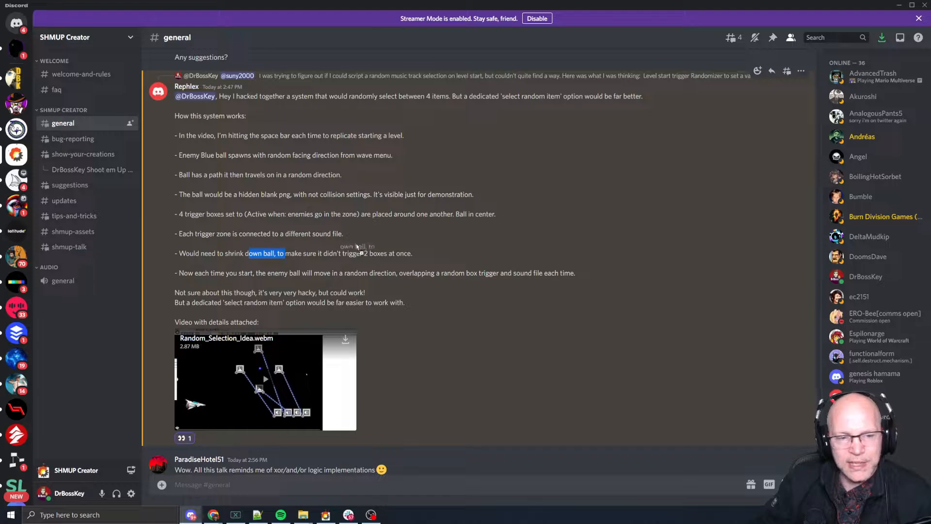
pyautogui.click(352, 253)
pyautogui.moveTo(377, 253); pyautogui.dragTo(418, 253)
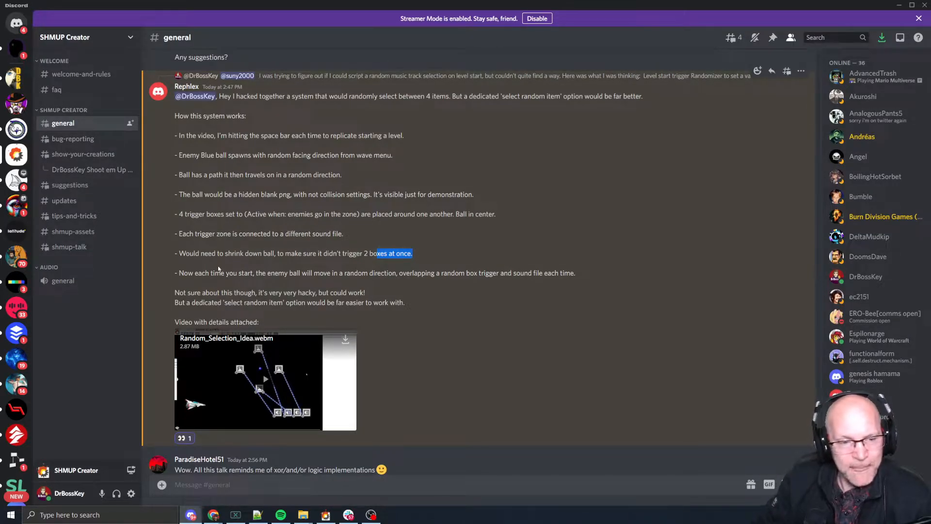
pyautogui.click(232, 290)
pyautogui.moveTo(322, 279); pyautogui.dragTo(378, 275)
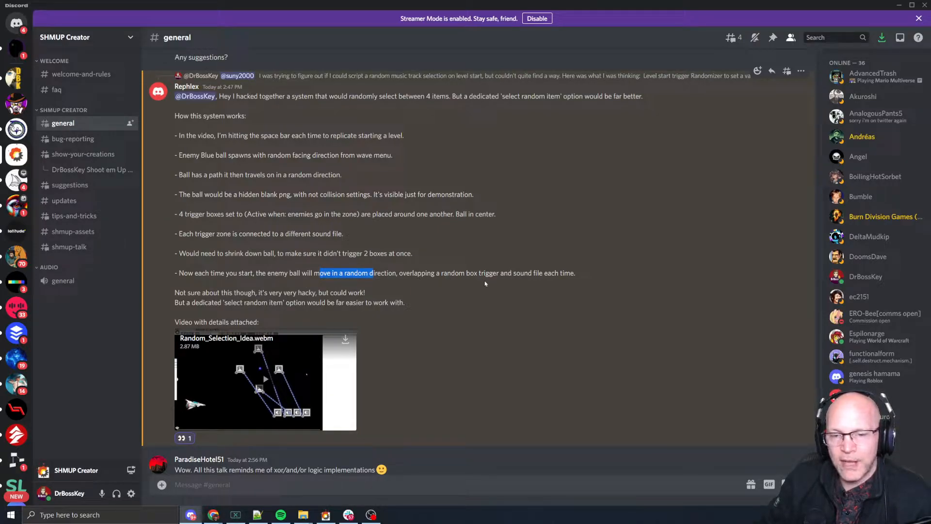
pyautogui.moveTo(489, 275); pyautogui.dragTo(526, 274)
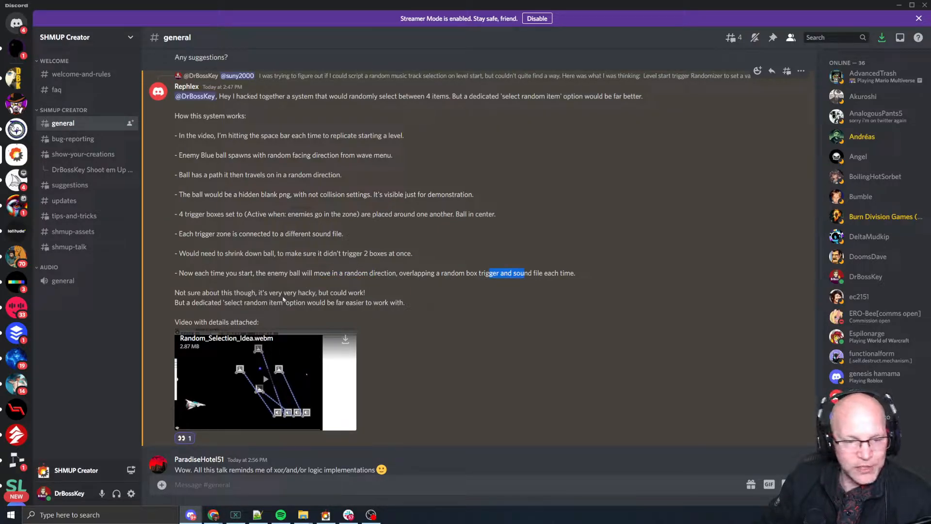
pyautogui.click(284, 299)
# Step: Watch the attached Random_Selection_Idea.webm in full screen up to the enemy's wave spawn settings, and leave full screen
pyautogui.scroll(-2, 390, 302)
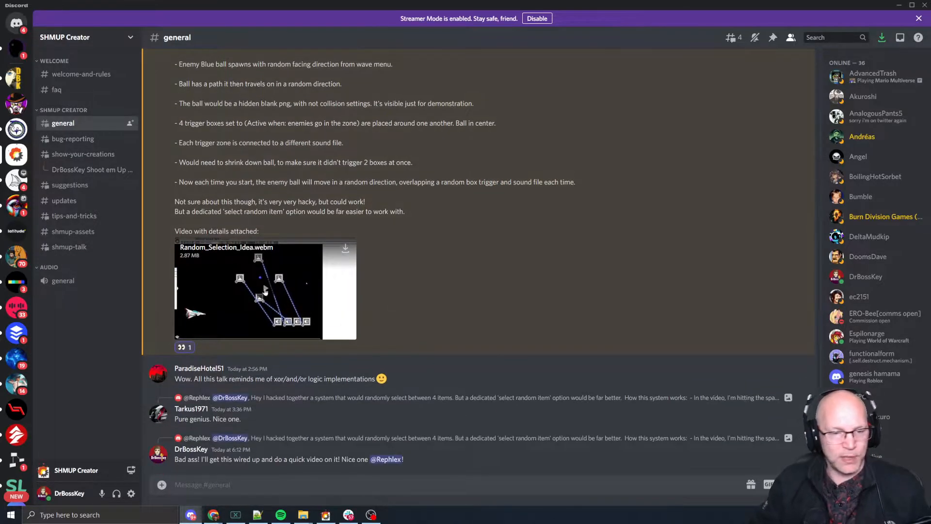
pyautogui.click(266, 290)
pyautogui.click(348, 332)
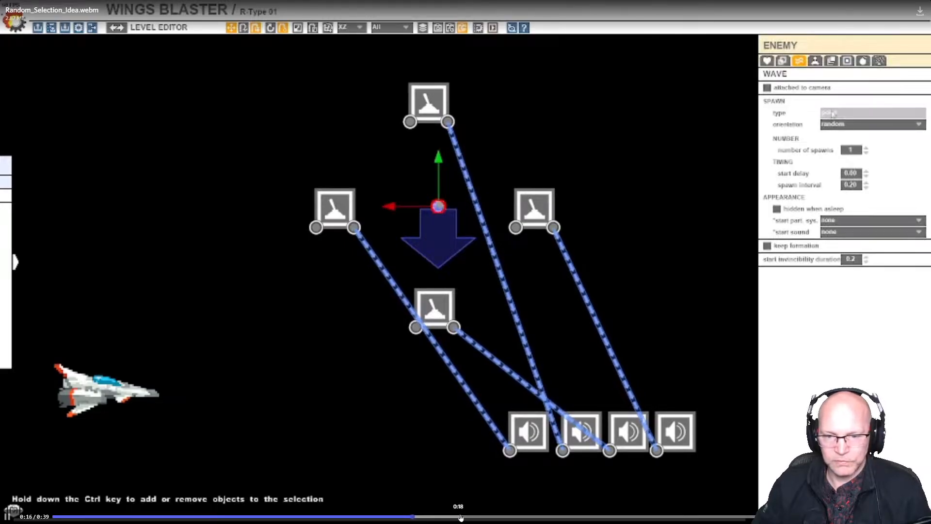
pyautogui.click(395, 517)
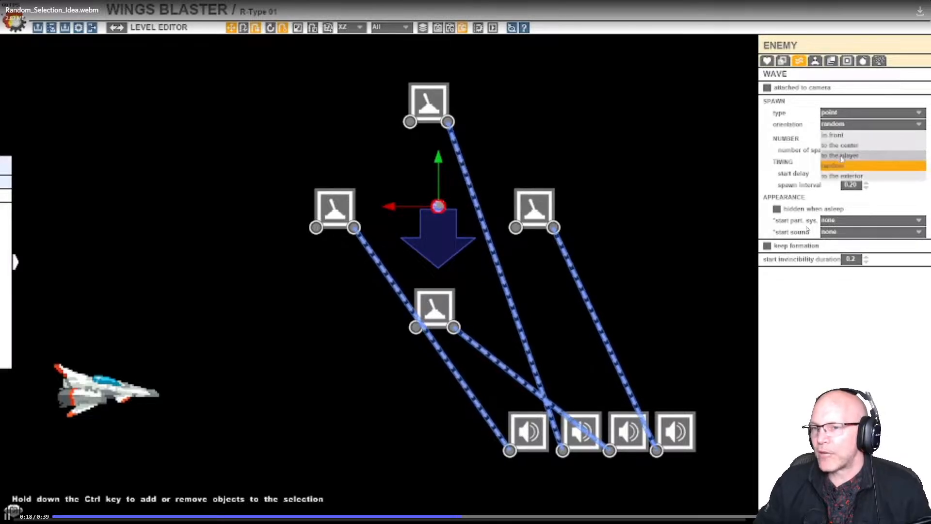
pyautogui.click(687, 280)
pyautogui.press('Escape')
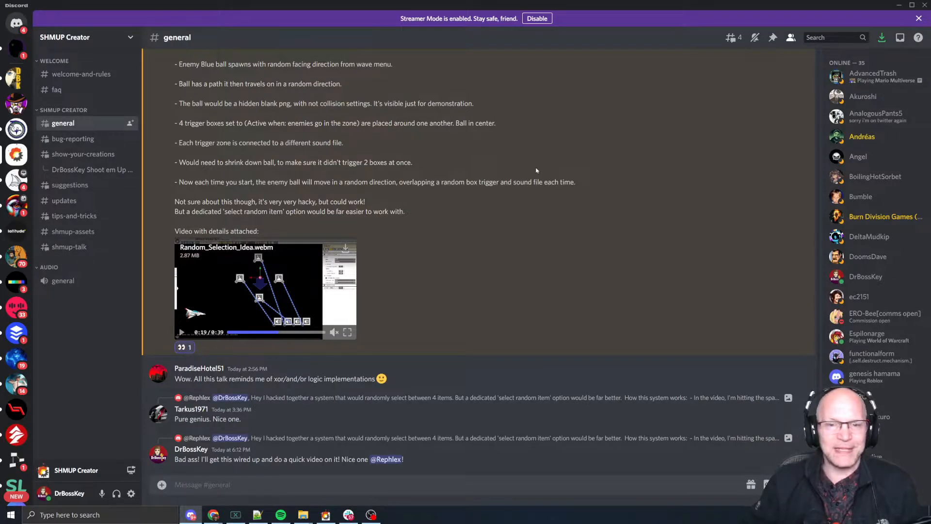
# Step: Switch to SHMUP Creator and select the small enemy at the centre of the ring of trigger boxes
pyautogui.hotkey('alt', 'Tab')
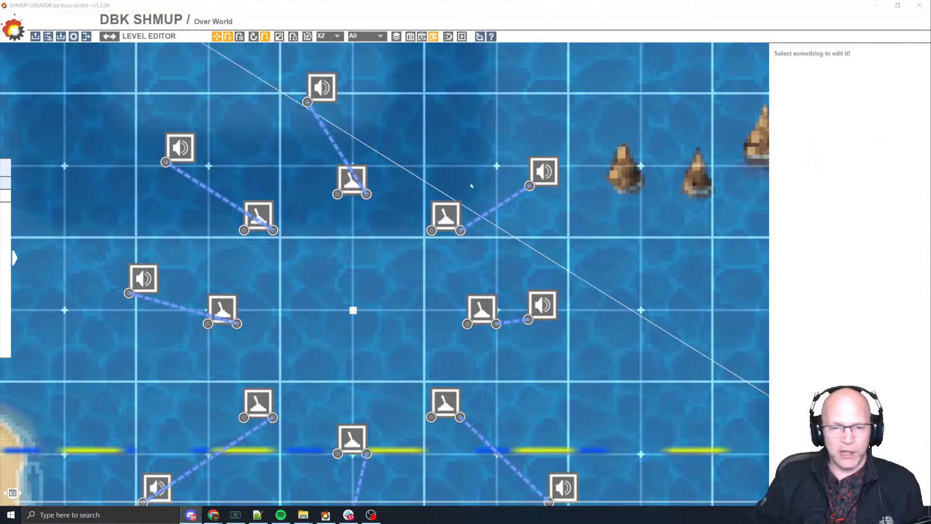
pyautogui.moveTo(407, 273); pyautogui.dragTo(446, 178, button='middle')
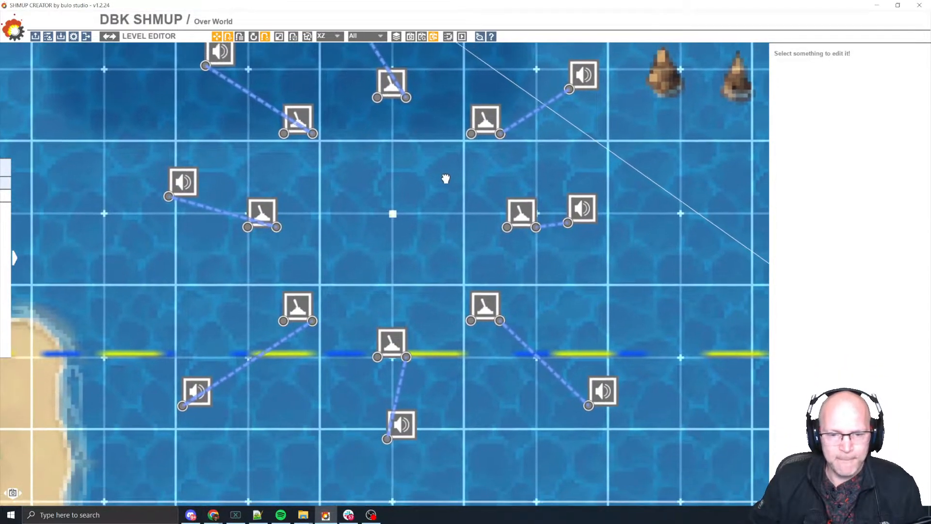
pyautogui.scroll(-3, 446, 179)
pyautogui.scroll(2, 448, 177)
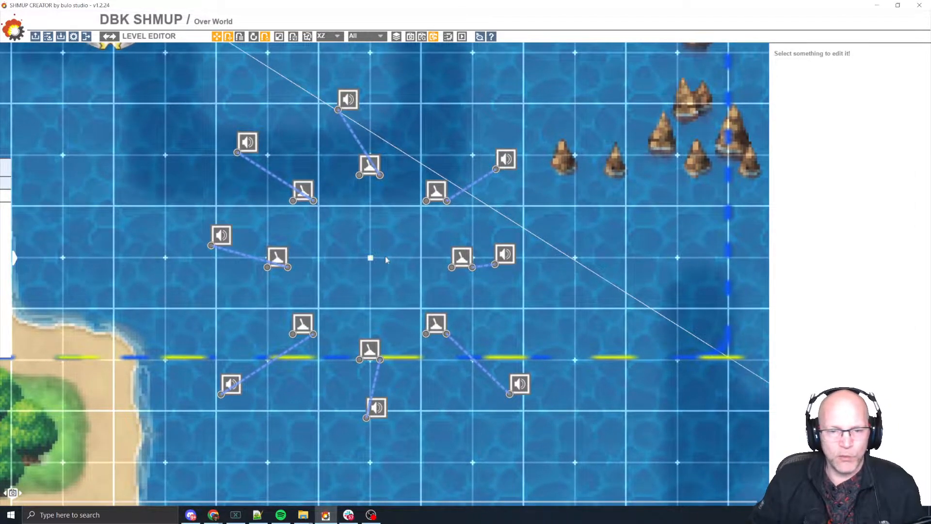
pyautogui.click(371, 258)
pyautogui.scroll(6, 373, 260)
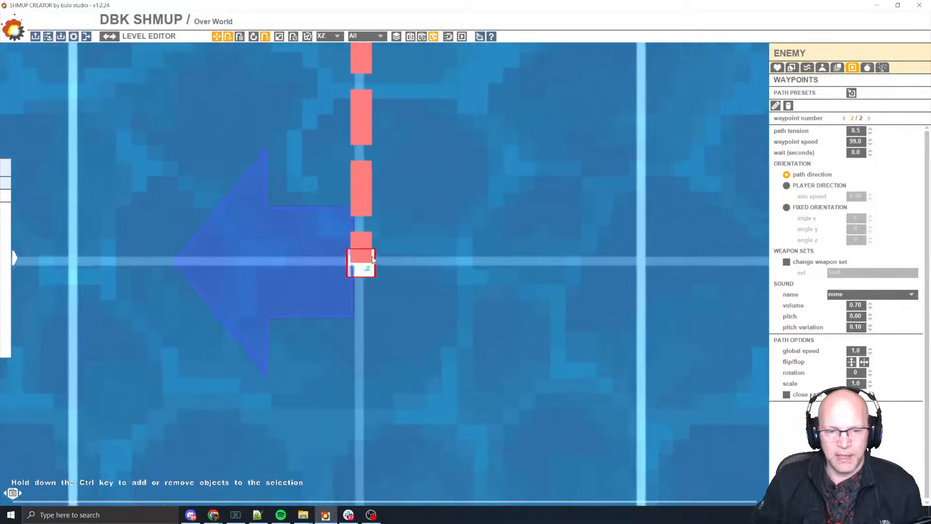
pyautogui.scroll(3, 374, 264)
pyautogui.scroll(2, 388, 286)
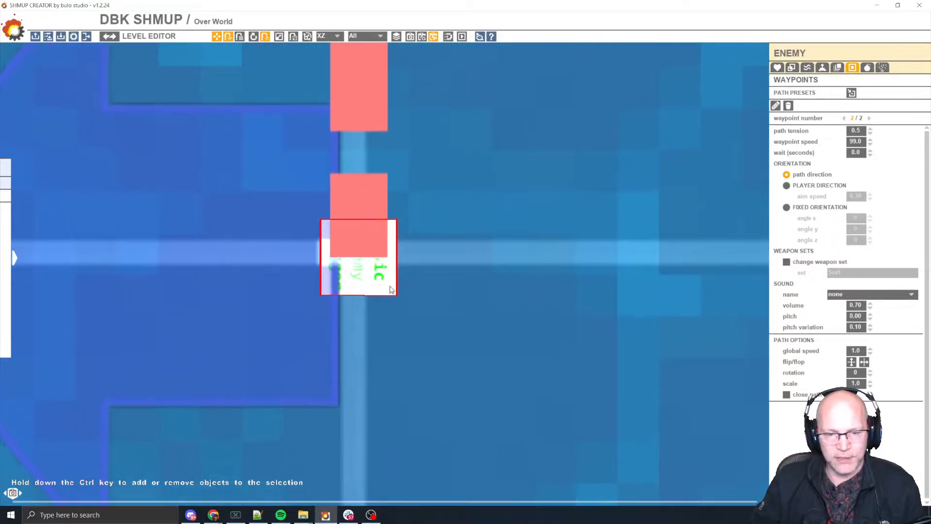
pyautogui.scroll(1, 389, 288)
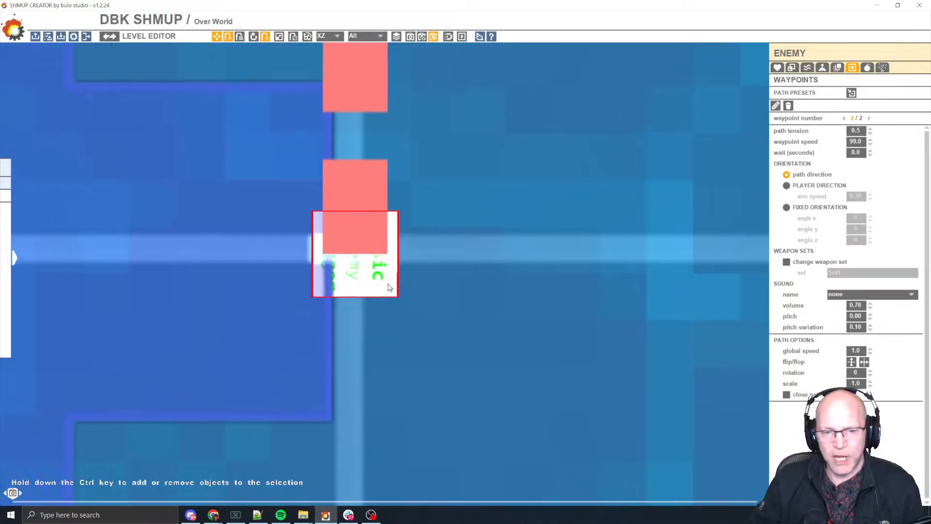
# Step: Inspect the central enemy's collision shape and its placement within the ring of triggers
pyautogui.click(795, 70)
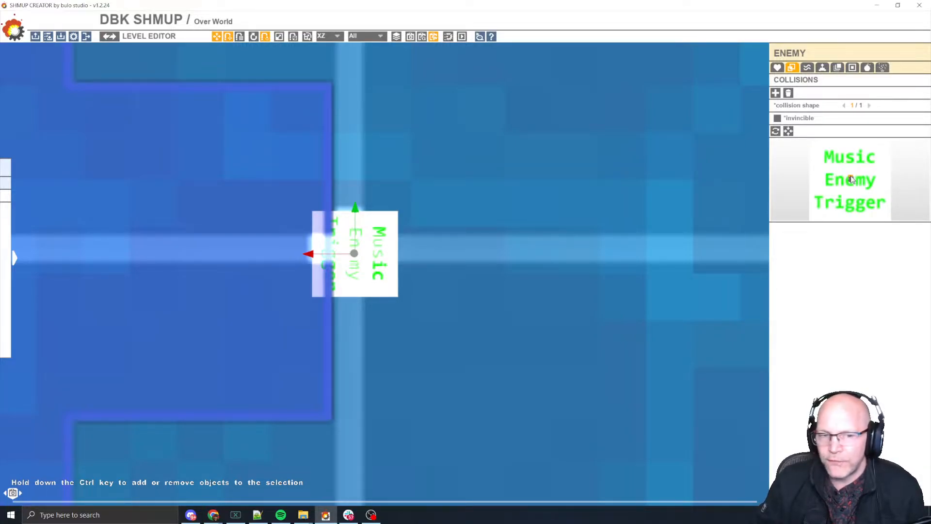
pyautogui.scroll(1, 388, 247)
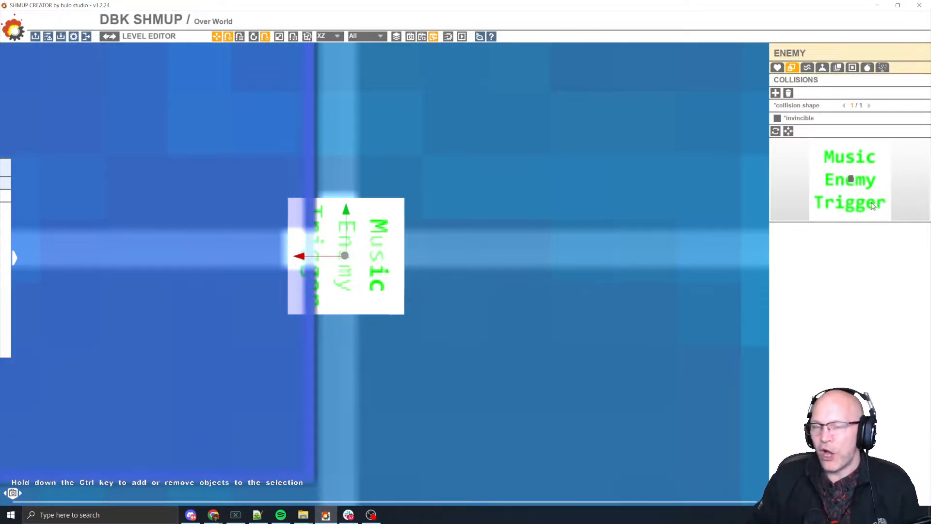
pyautogui.scroll(-3, 505, 235)
pyautogui.scroll(-3, 530, 227)
pyautogui.scroll(5, 541, 227)
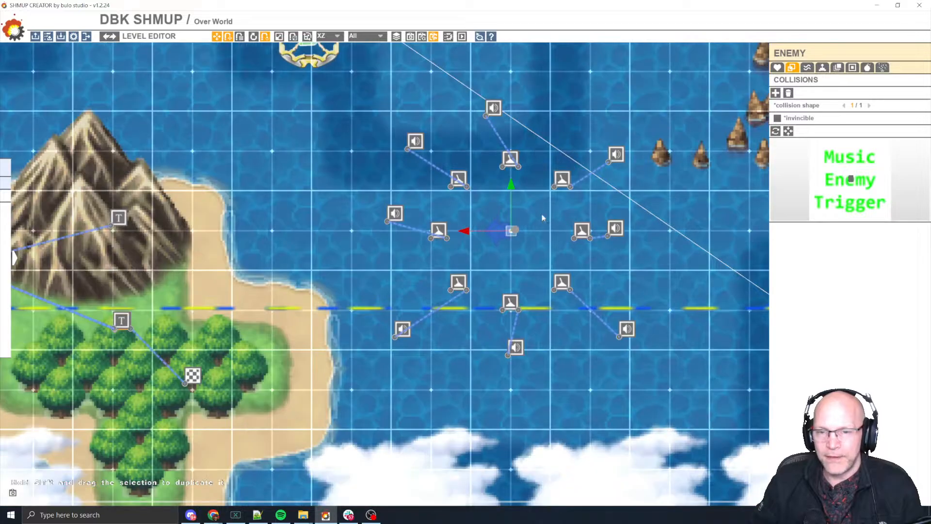
pyautogui.scroll(-4, 544, 228)
pyautogui.moveTo(553, 225); pyautogui.dragTo(527, 219, button='middle')
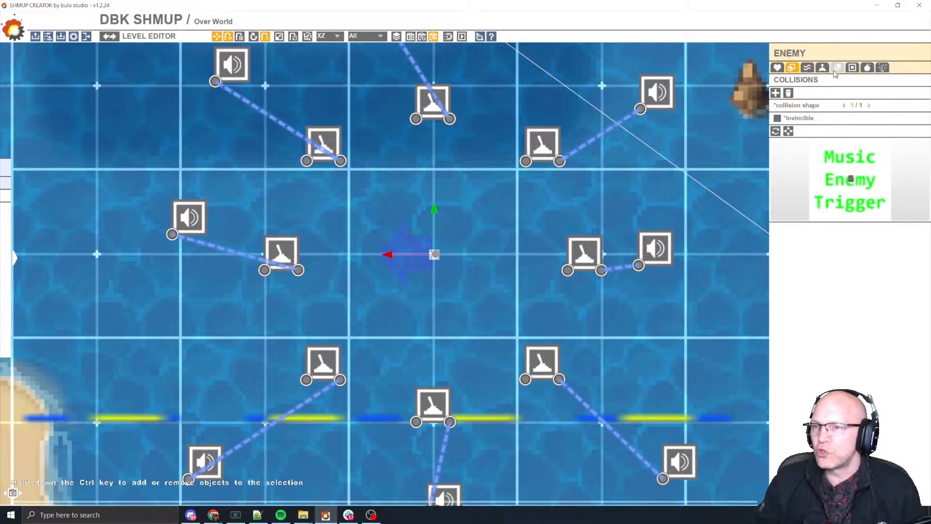
# Step: Show the central enemy's waypoints and check the grid and snap preferences, closing them without changes
pyautogui.click(852, 71)
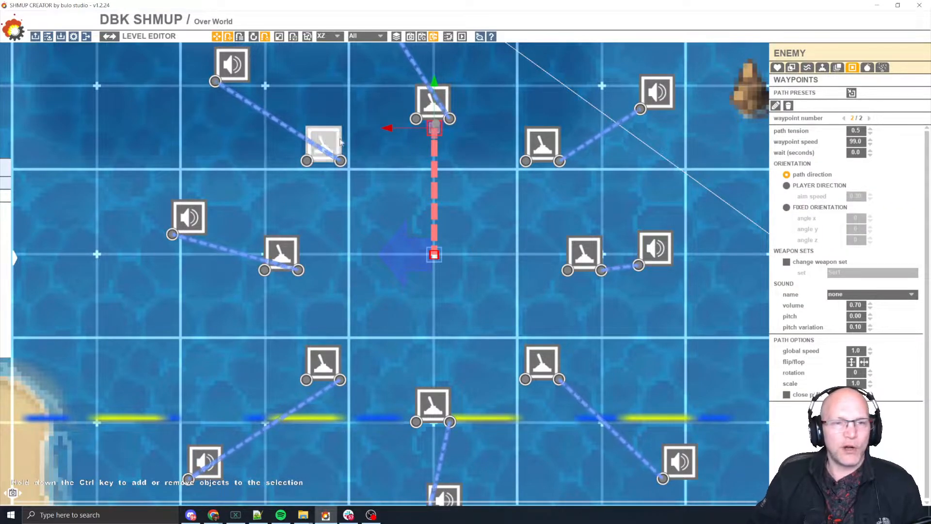
pyautogui.click(74, 36)
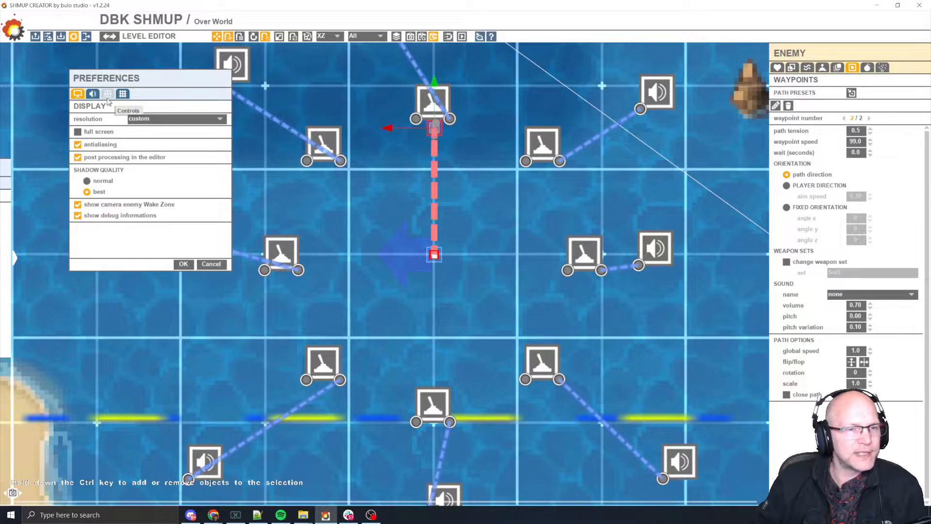
pyautogui.click(123, 94)
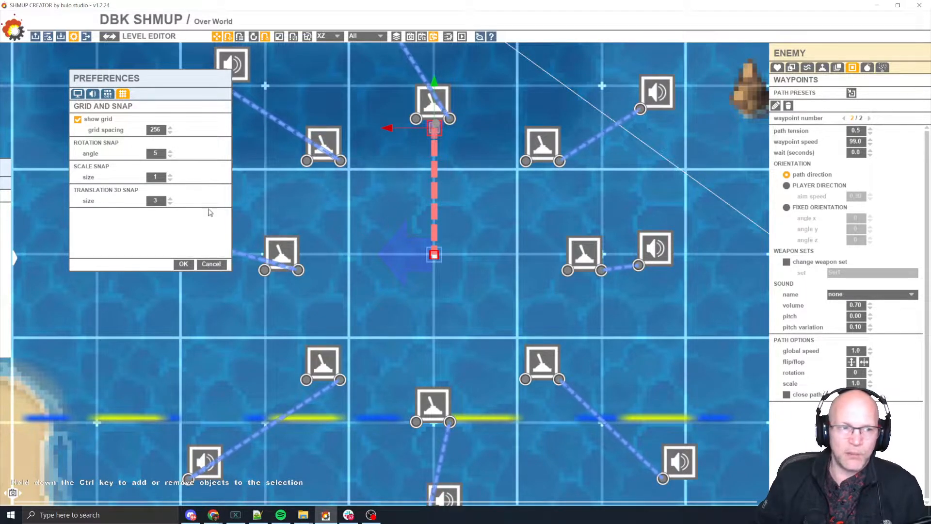
pyautogui.click(219, 265)
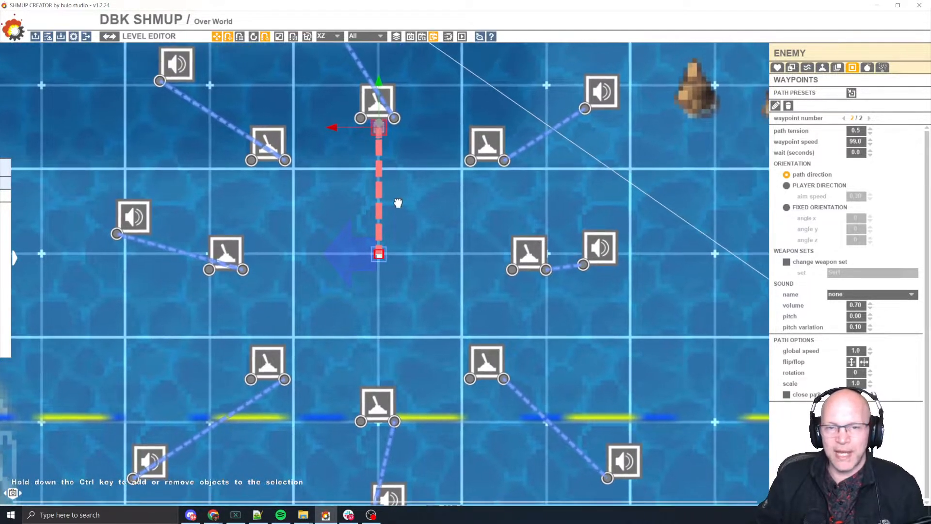
# Step: Set the waypoint speed of the central enemy's first waypoint to 99
pyautogui.scroll(-2, 411, 175)
pyautogui.moveTo(445, 210); pyautogui.dragTo(446, 182, button='middle')
pyautogui.scroll(4, 446, 212)
pyautogui.scroll(-1, 447, 185)
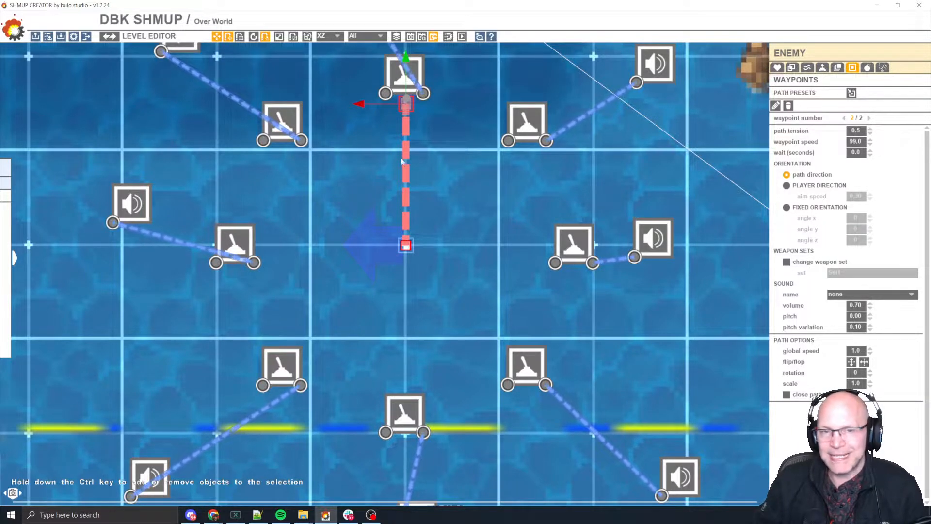
pyautogui.click(848, 152)
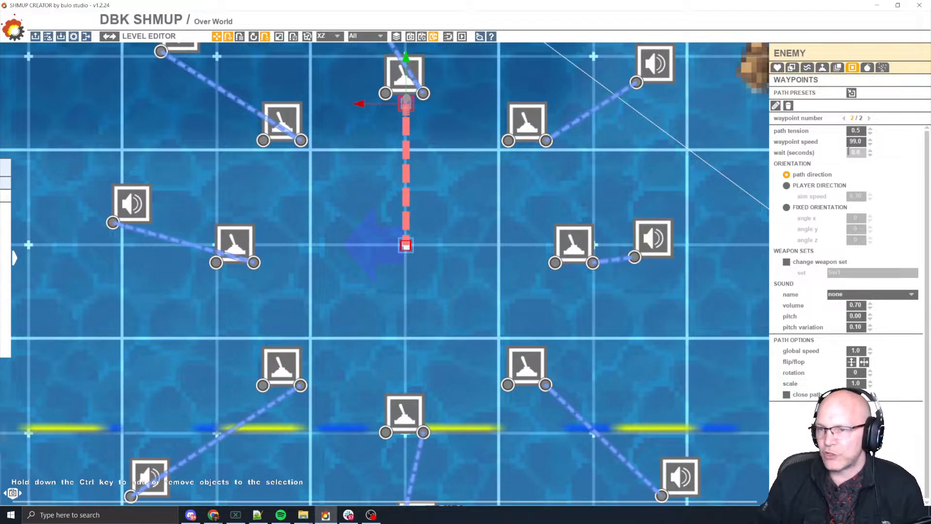
pyautogui.click(843, 118)
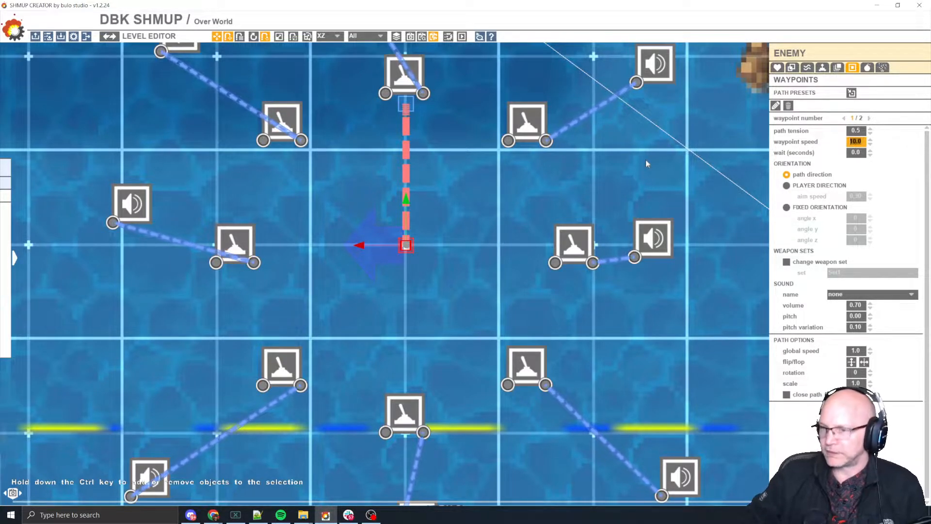
pyautogui.write('99')
pyautogui.press('Return')
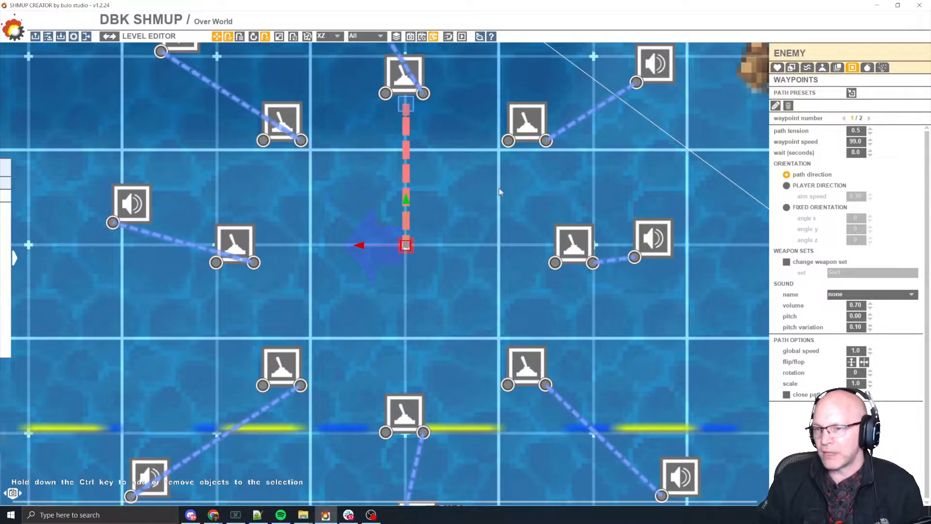
# Step: Test-run the level several times to watch the central enemy's movement through the ring of triggers
pyautogui.moveTo(443, 195); pyautogui.dragTo(445, 181, button='middle')
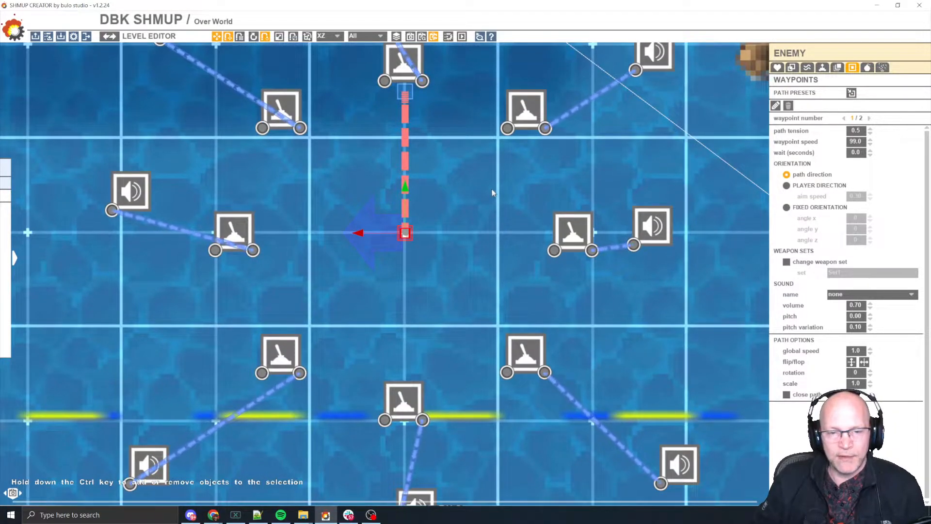
pyautogui.press('space')
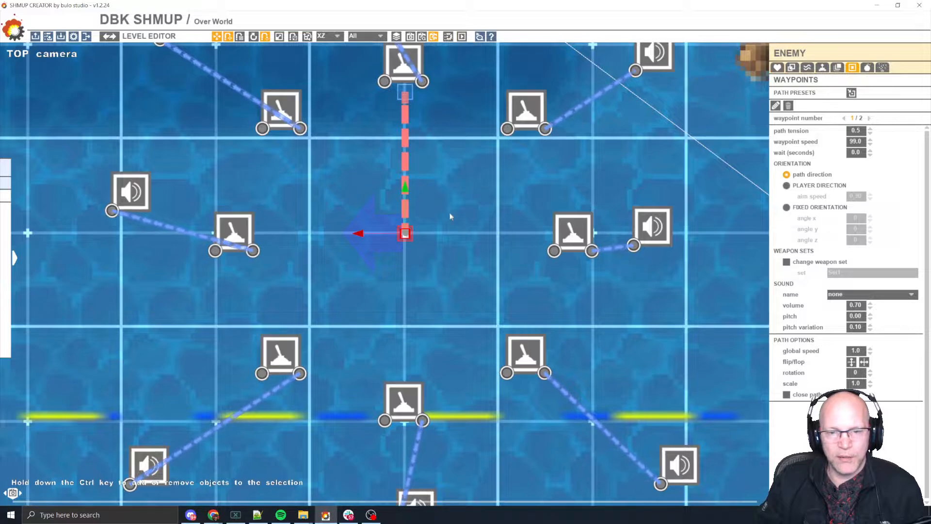
pyautogui.press('space')
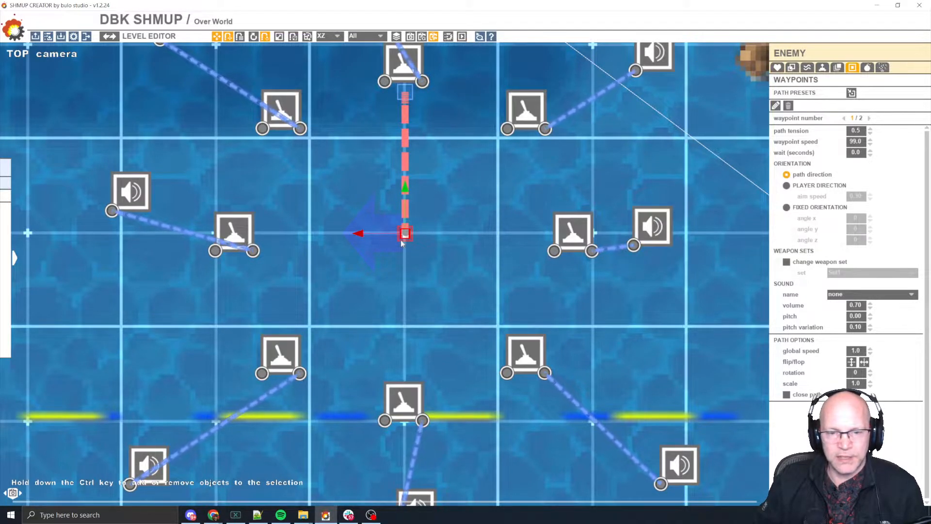
pyautogui.press('space')
pyautogui.press('space')
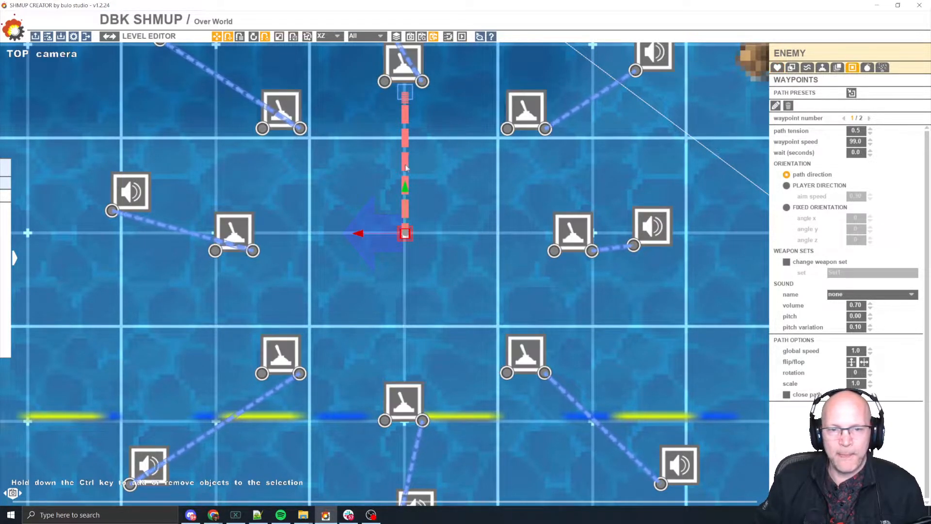
# Step: Set the waypoint speed of the central enemy's first waypoint to 10 and test-run the level again
pyautogui.click(856, 142)
pyautogui.write('10')
pyautogui.press('Return')
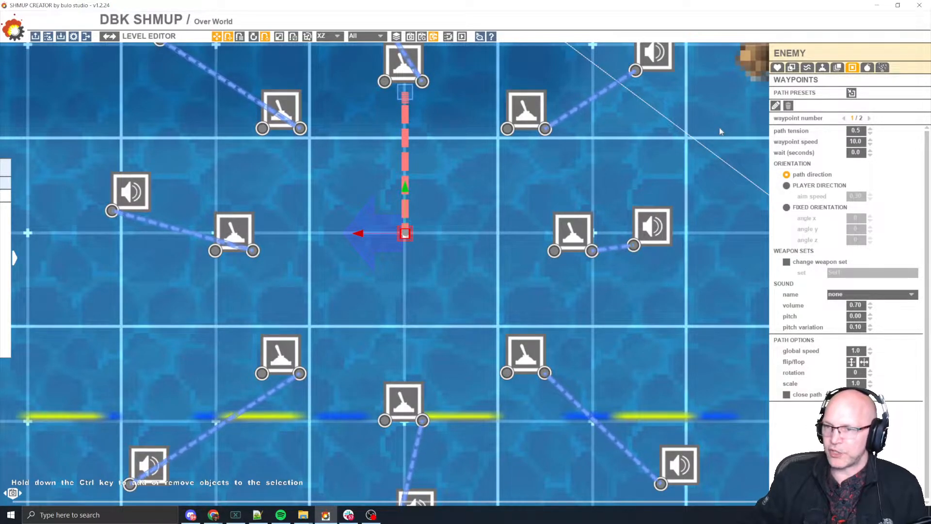
pyautogui.press('space')
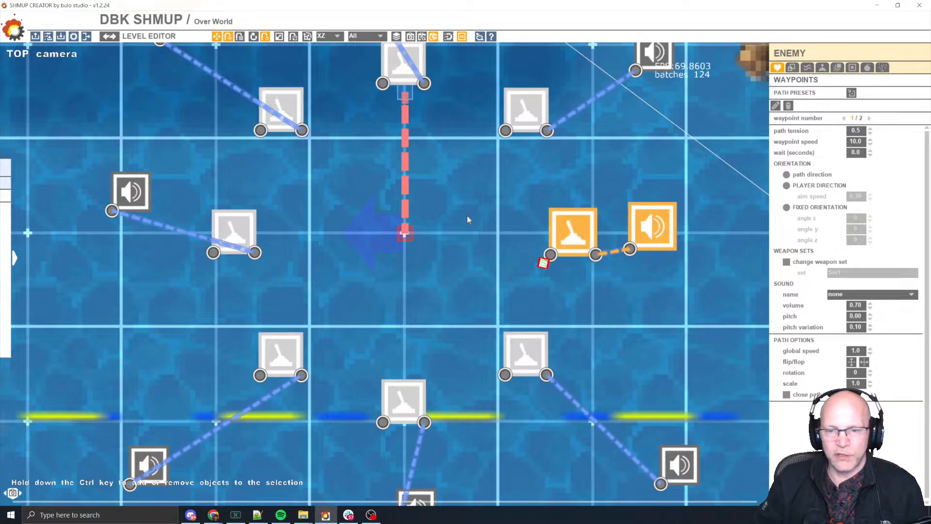
pyautogui.press('space')
pyautogui.press('space')
pyautogui.press('space')
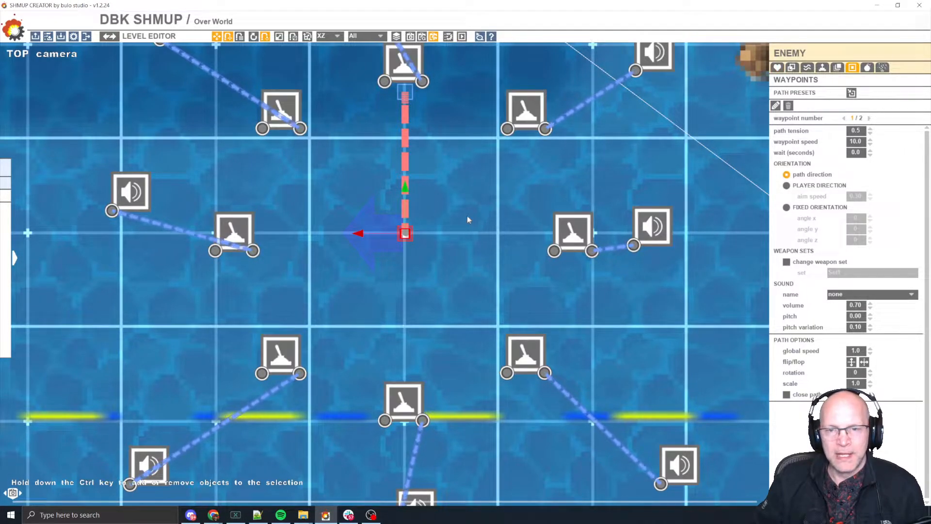
# Step: Inspect the activation properties of the trigger directly above the central enemy and the music settings of its connected sound
pyautogui.click(535, 98)
pyautogui.click(403, 65)
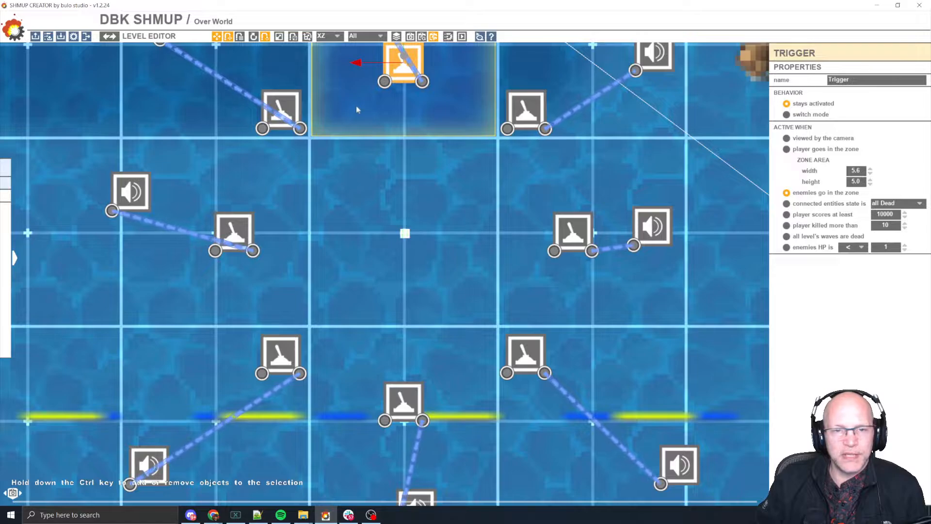
pyautogui.moveTo(466, 219); pyautogui.dragTo(458, 266, button='middle')
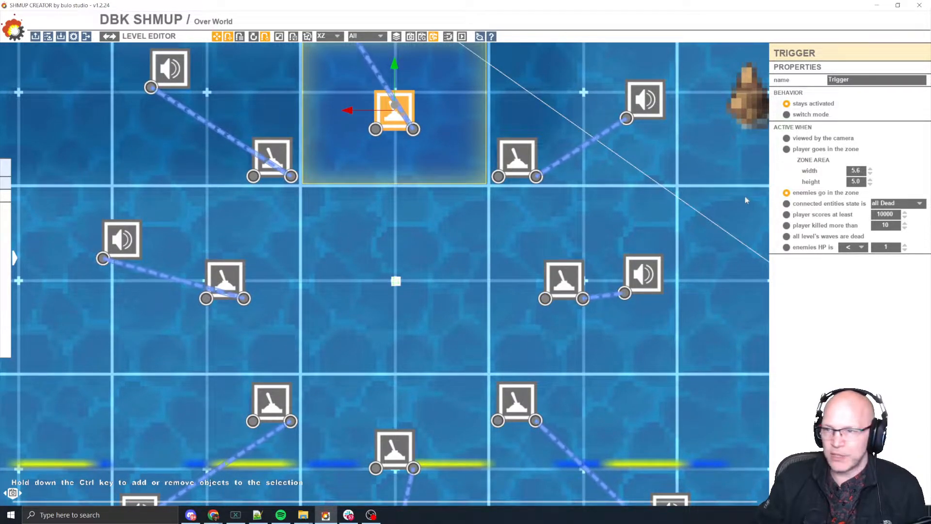
pyautogui.moveTo(463, 89); pyautogui.dragTo(485, 220, button='middle')
pyautogui.click(374, 116)
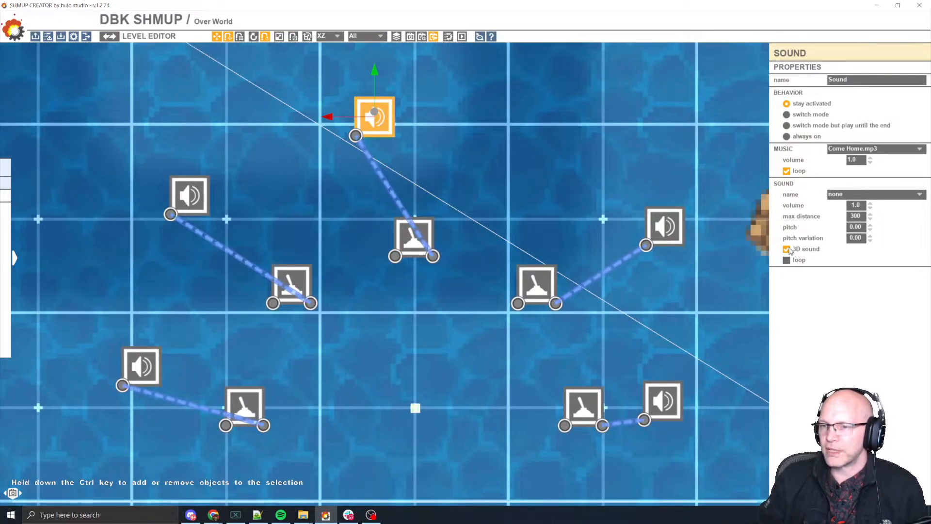
pyautogui.moveTo(395, 426); pyautogui.dragTo(403, 329, button='middle')
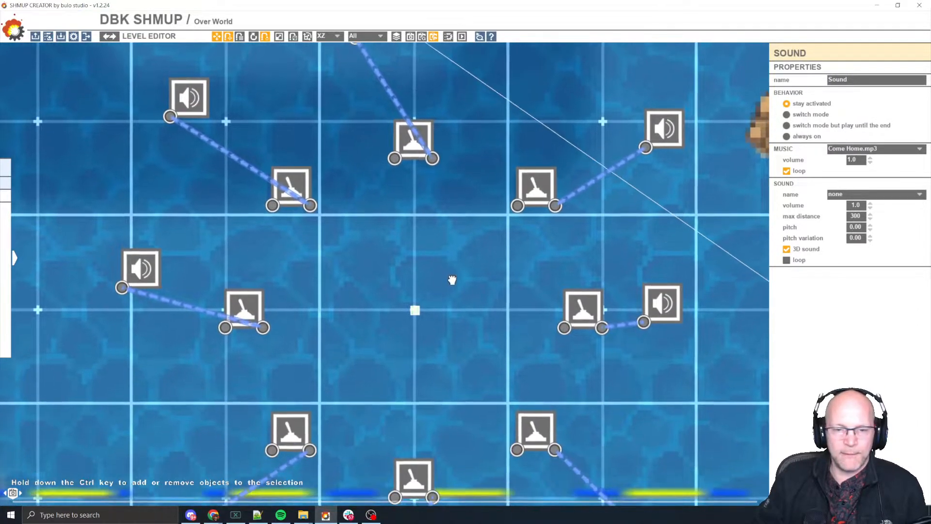
# Step: Compare the zone width and height of the triggers above, beside and diagonally below the central enemy
pyautogui.click(410, 155)
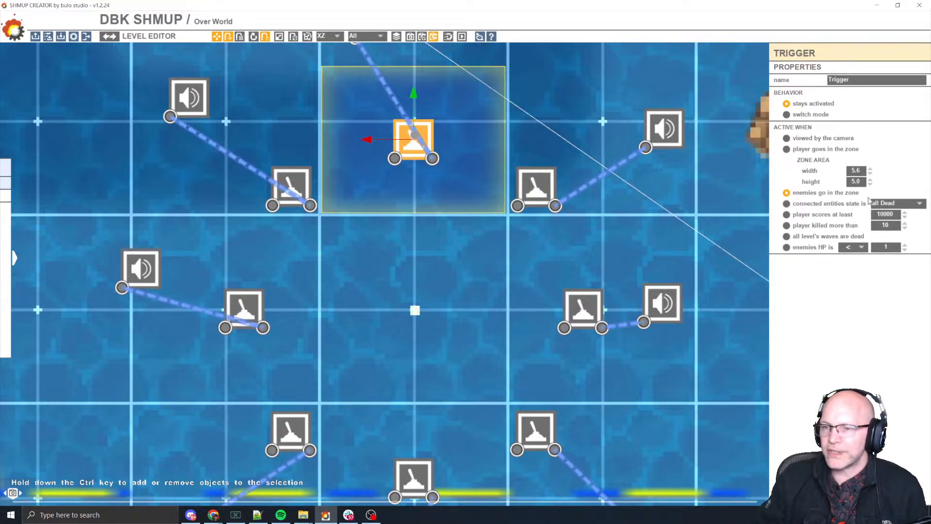
pyautogui.click(858, 170)
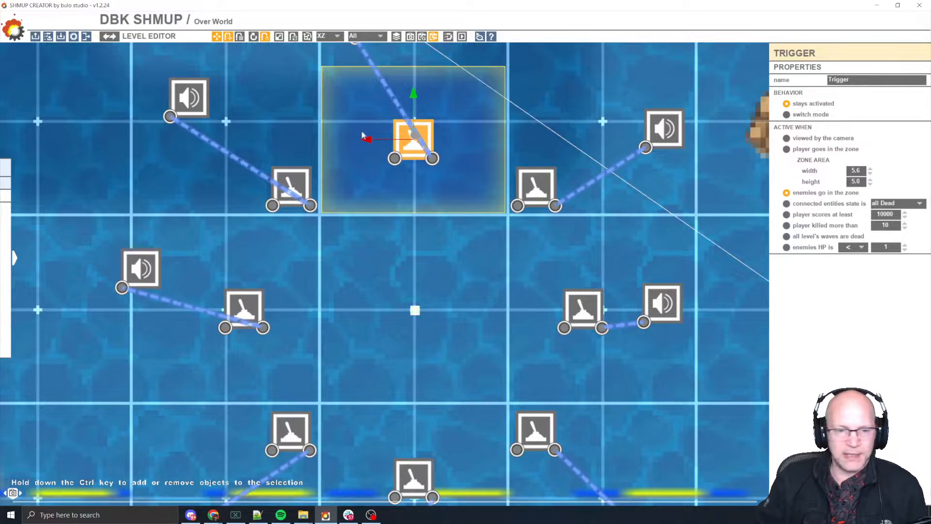
pyautogui.click(246, 305)
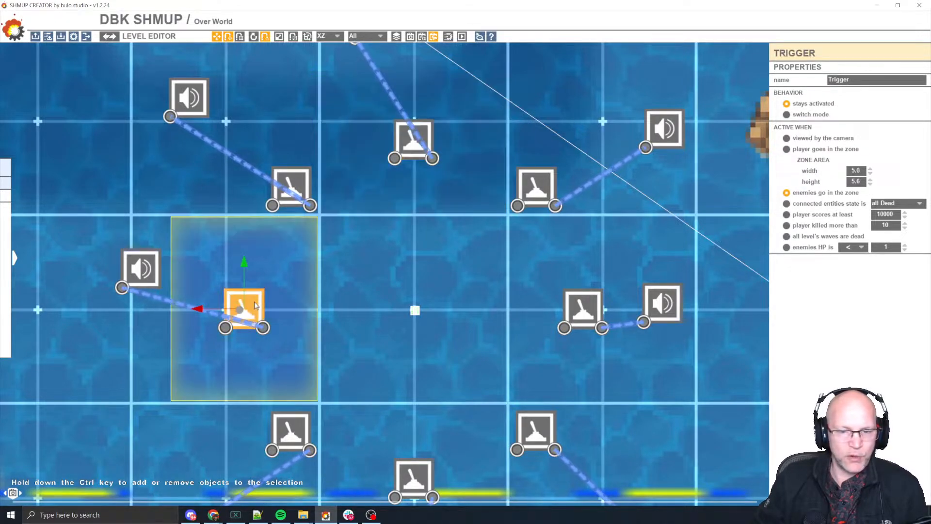
pyautogui.click(580, 306)
pyautogui.click(535, 421)
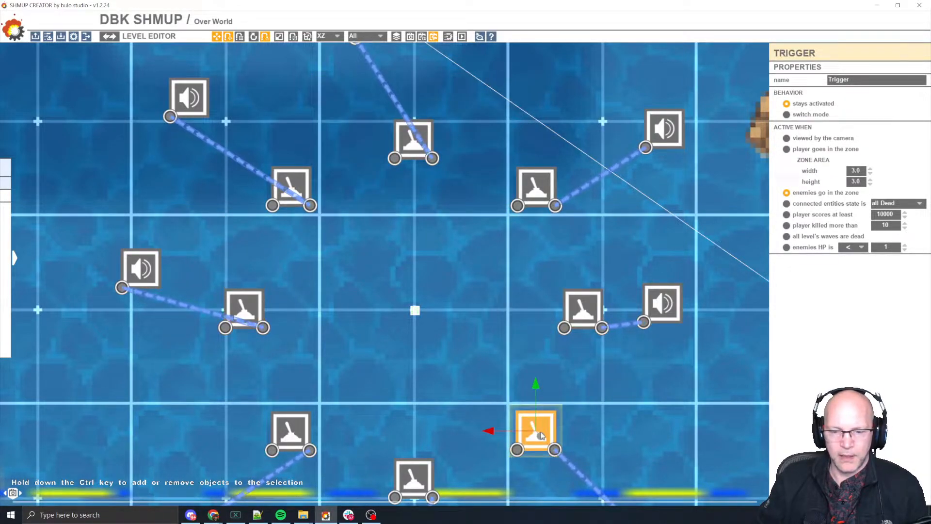
pyautogui.click(289, 425)
pyautogui.click(248, 307)
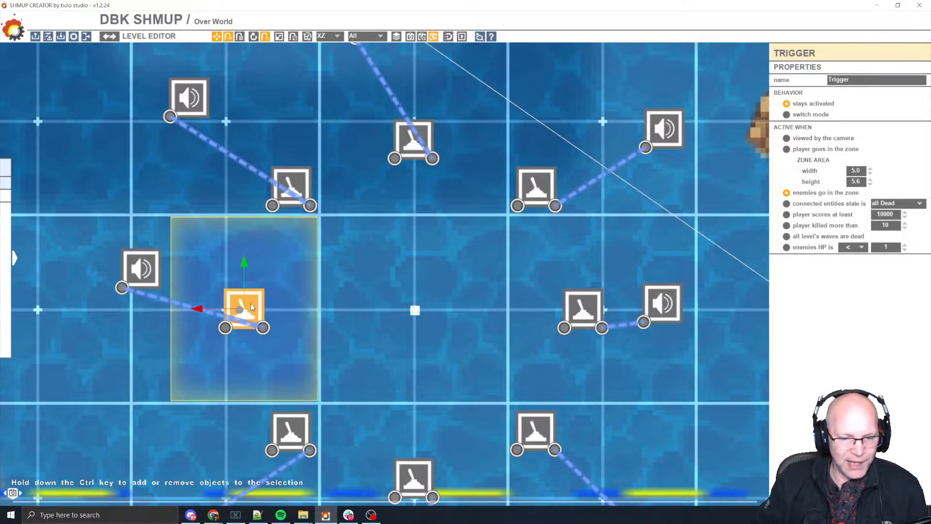
pyautogui.moveTo(251, 306); pyautogui.dragTo(253, 309)
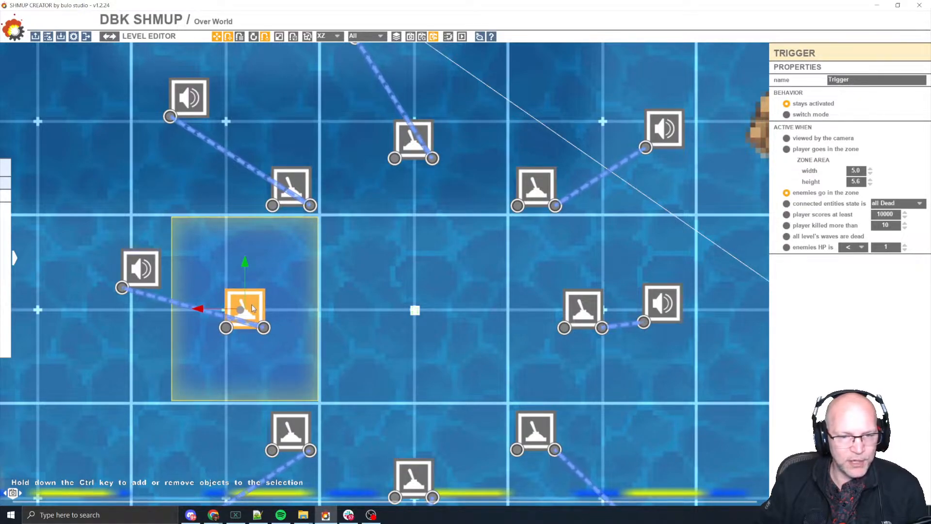
pyautogui.click(291, 431)
pyautogui.moveTo(403, 418); pyautogui.dragTo(394, 336, button='middle')
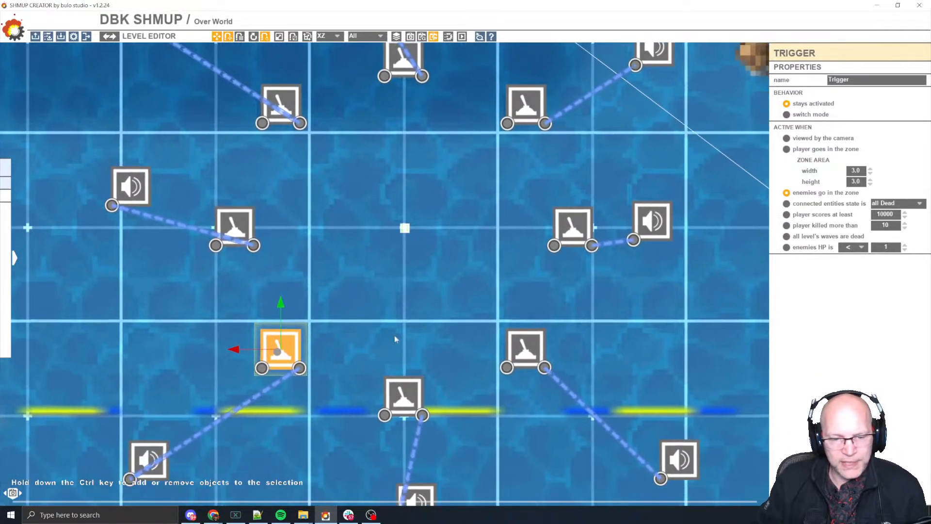
pyautogui.click(531, 357)
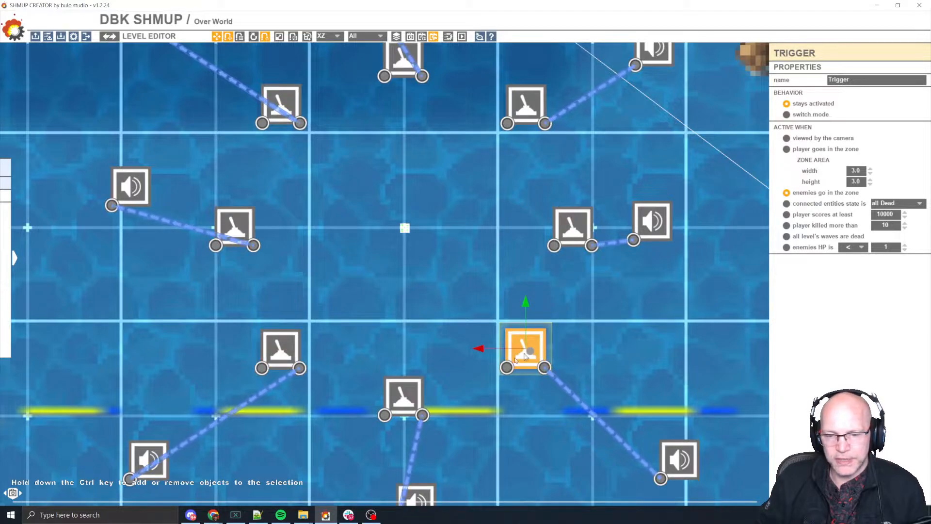
pyautogui.moveTo(525, 247); pyautogui.dragTo(514, 311, button='middle')
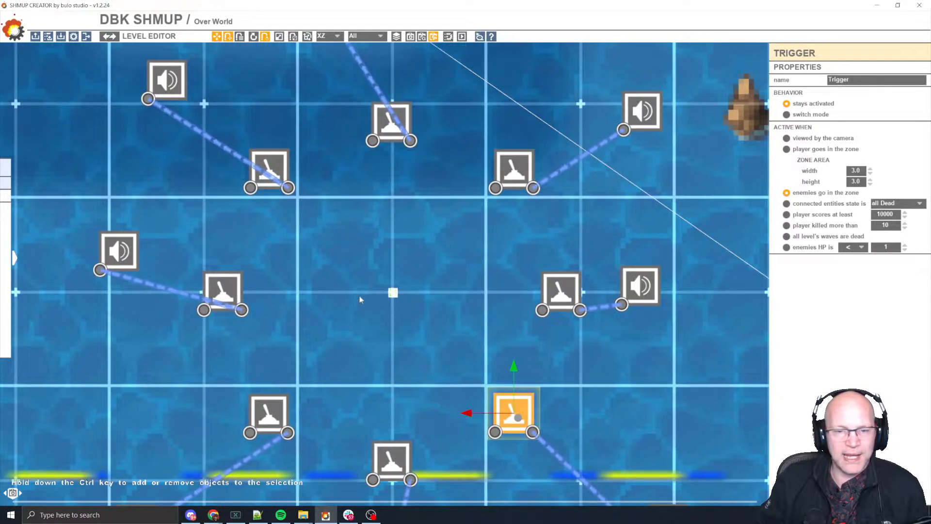
# Step: Test-run the level and check the zone areas of the triggers above and to the left of the central enemy
pyautogui.press('space')
pyautogui.press('space')
pyautogui.press('space')
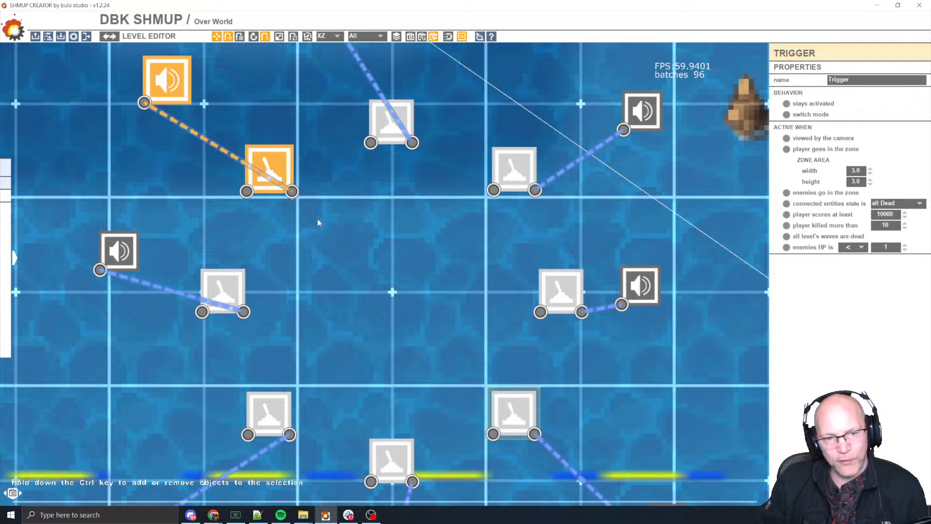
pyautogui.press('space')
pyautogui.click(382, 125)
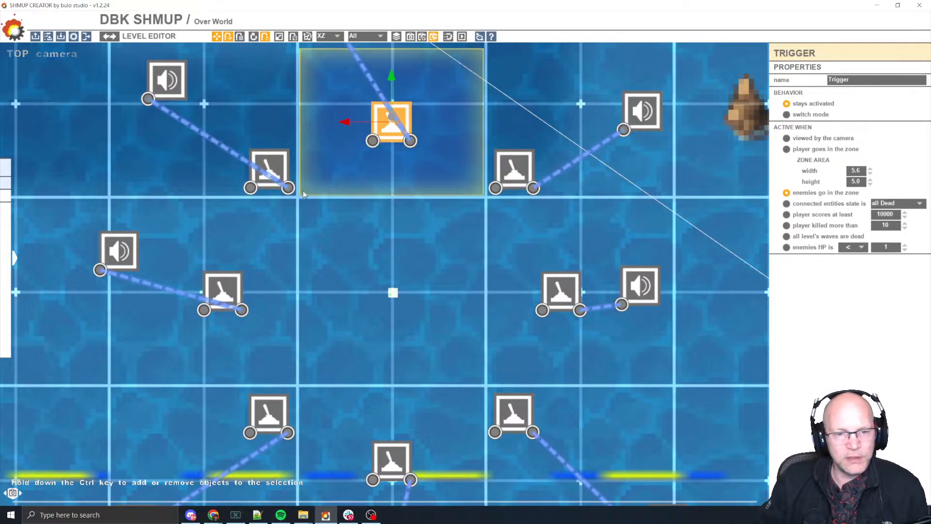
pyautogui.click(231, 288)
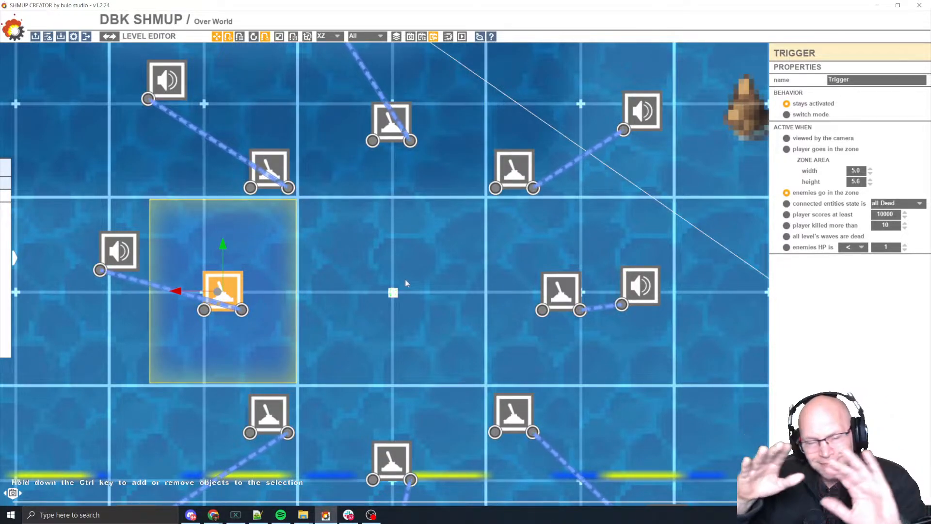
# Step: Start and stop the level test repeatedly to watch which trigger and sound the enemy activates on each run
pyautogui.press('space')
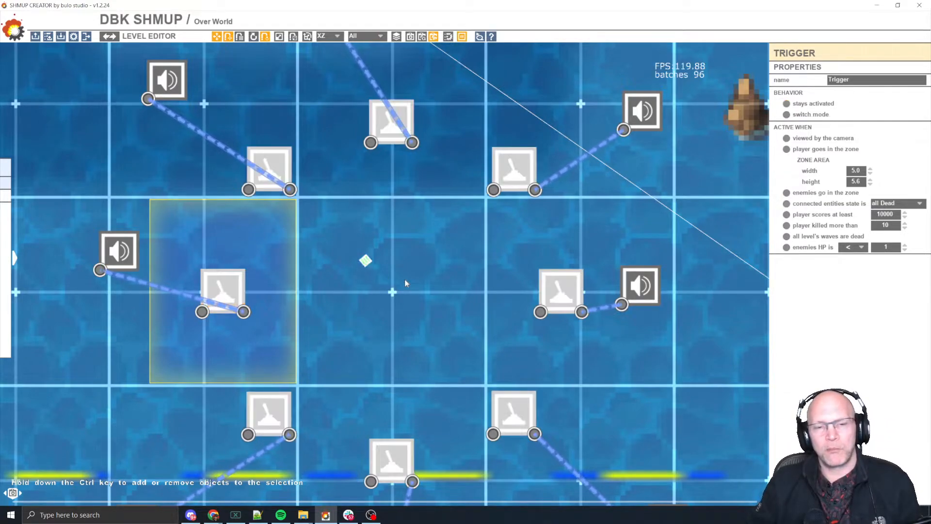
pyautogui.press('space')
pyautogui.press('space')
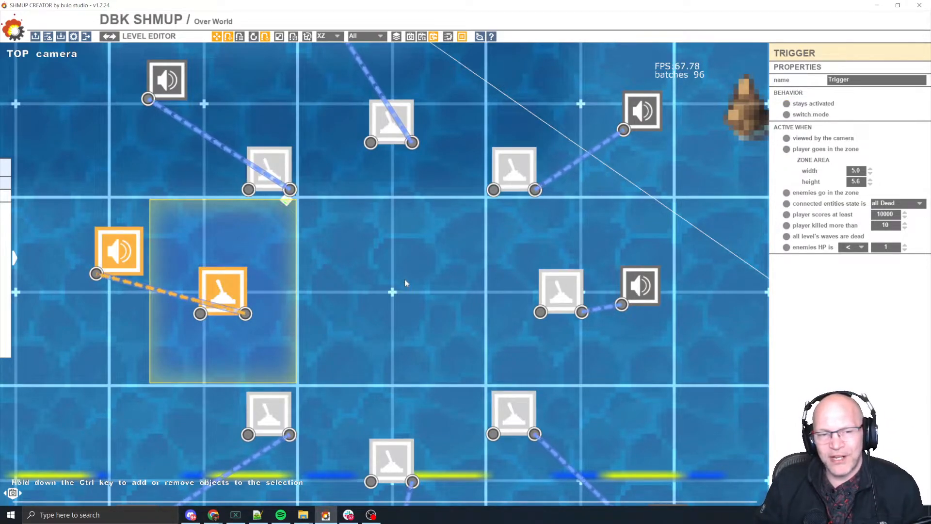
pyautogui.press('space')
pyautogui.press('space')
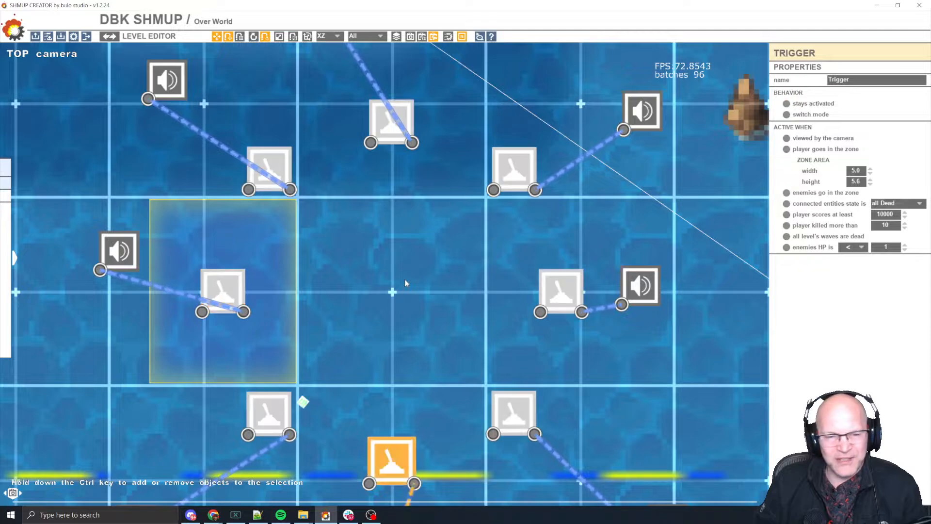
pyautogui.press('space')
pyautogui.press('space')
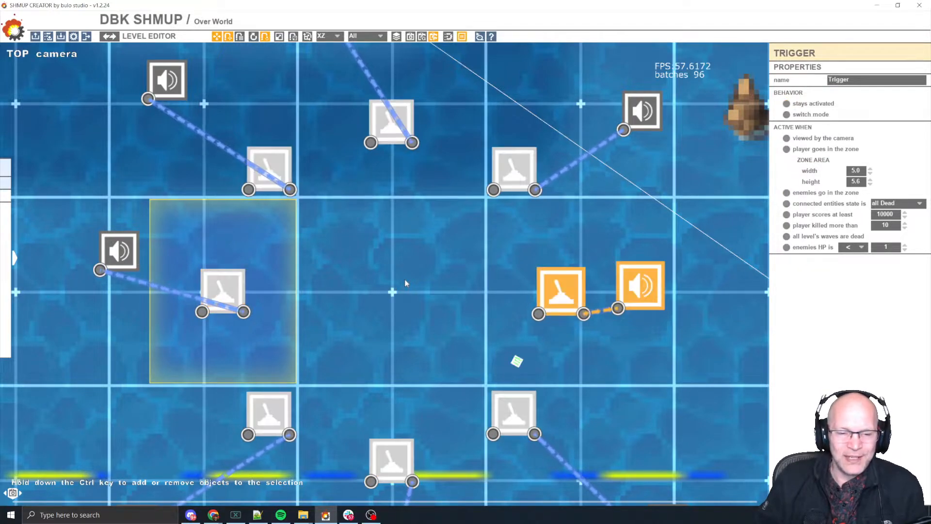
pyautogui.press('space')
pyautogui.press('space')
pyautogui.press('space')
pyautogui.press('space')
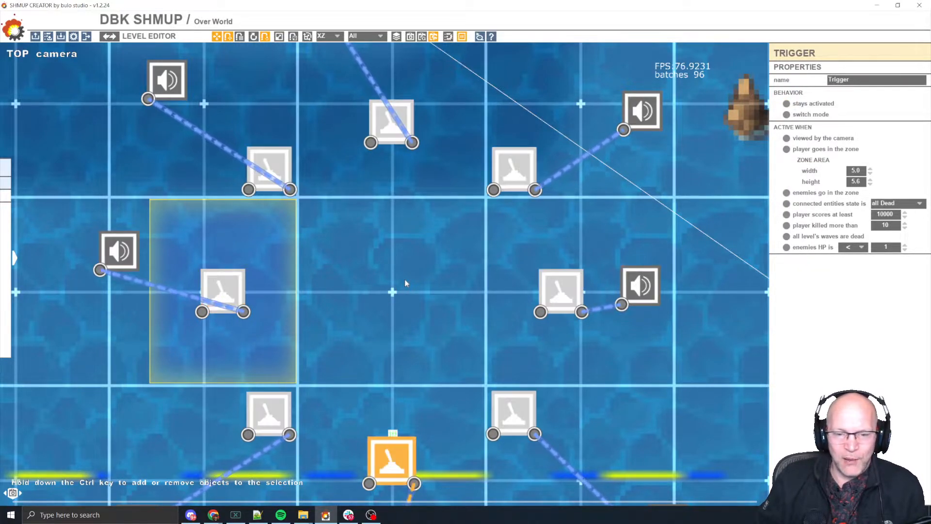
pyautogui.press('space')
pyautogui.press('space')
pyautogui.press('space')
pyautogui.press('space')
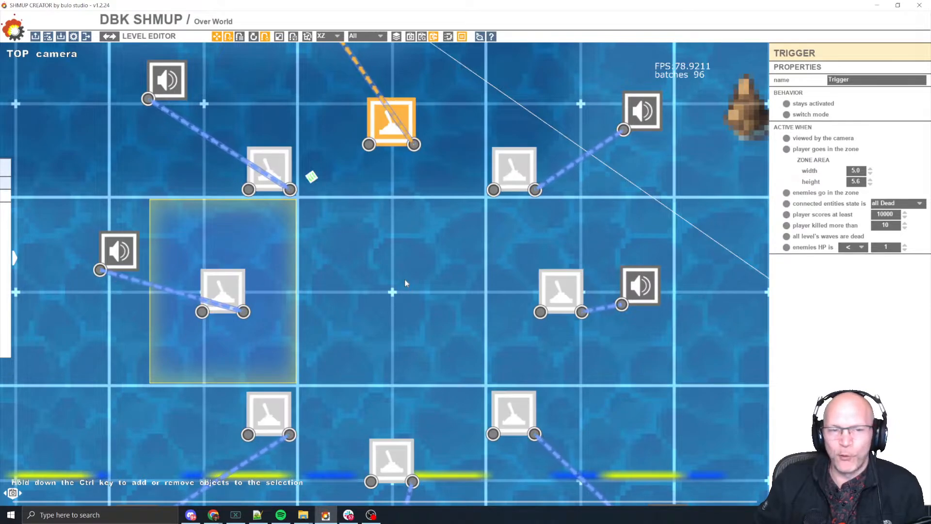
pyautogui.press('space')
# Step: Examine where the ring of triggers and sounds sits in the overworld relative to the starting camera, island and rocks
pyautogui.scroll(-3, 453, 247)
pyautogui.moveTo(444, 219); pyautogui.dragTo(433, 220, button='middle')
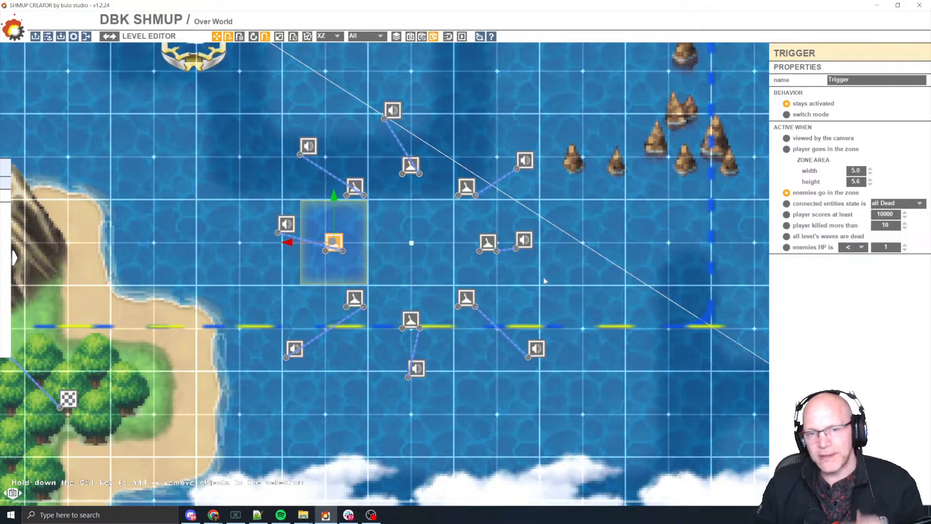
pyautogui.scroll(-5, 592, 261)
pyautogui.scroll(-1, 564, 202)
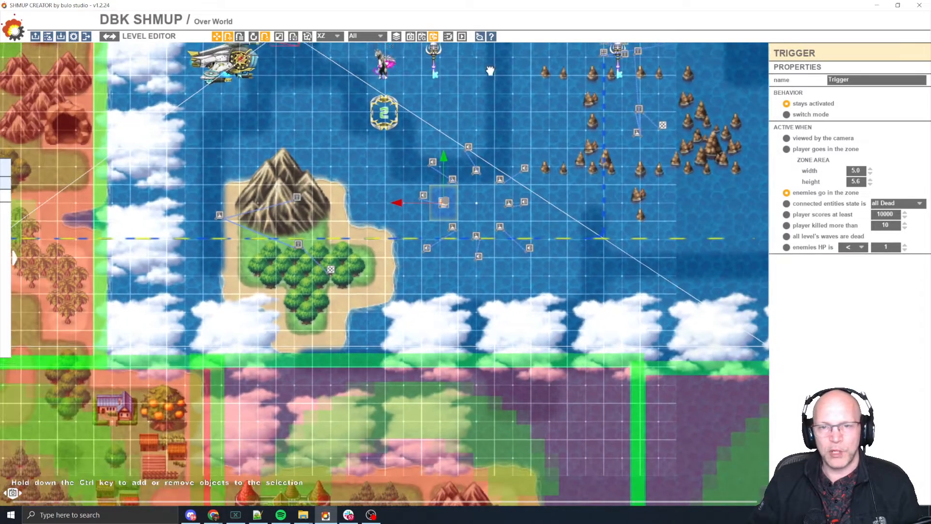
pyautogui.moveTo(488, 73); pyautogui.dragTo(731, 228, button='middle')
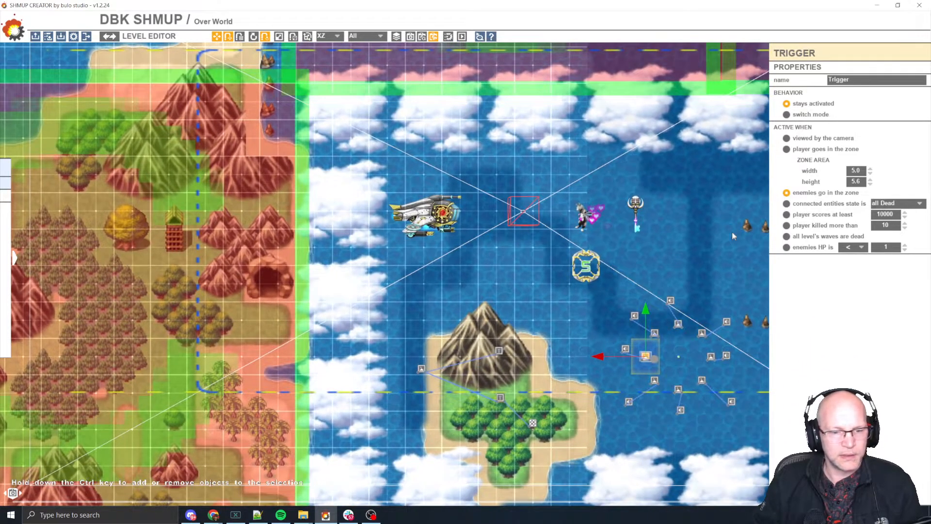
pyautogui.scroll(-1, 732, 231)
pyautogui.moveTo(462, 321); pyautogui.dragTo(253, 280, button='middle')
pyautogui.moveTo(611, 290); pyautogui.dragTo(537, 297, button='middle')
pyautogui.scroll(4, 495, 275)
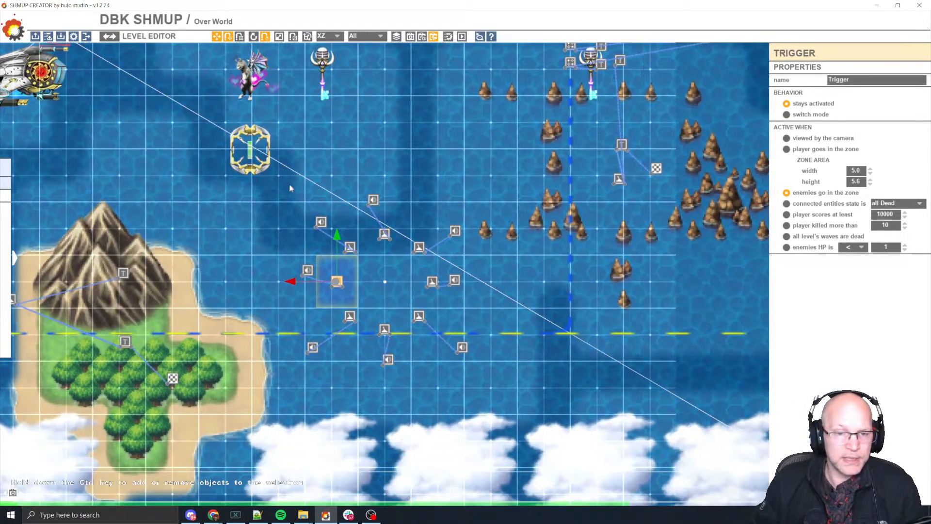
# Step: Select the whole ring of triggers and sounds as a group, and reduce the selection to the central enemy
pyautogui.moveTo(275, 179); pyautogui.dragTo(474, 372)
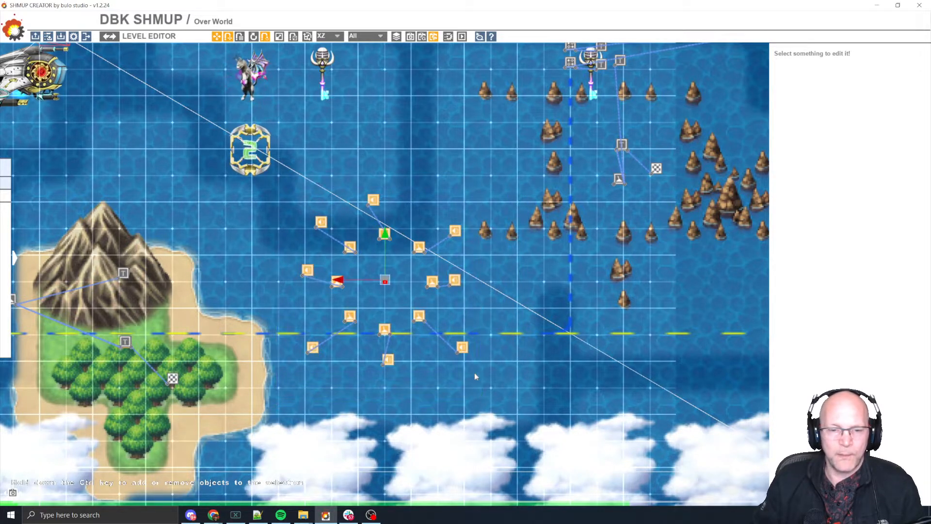
pyautogui.click(379, 295)
pyautogui.click(385, 284)
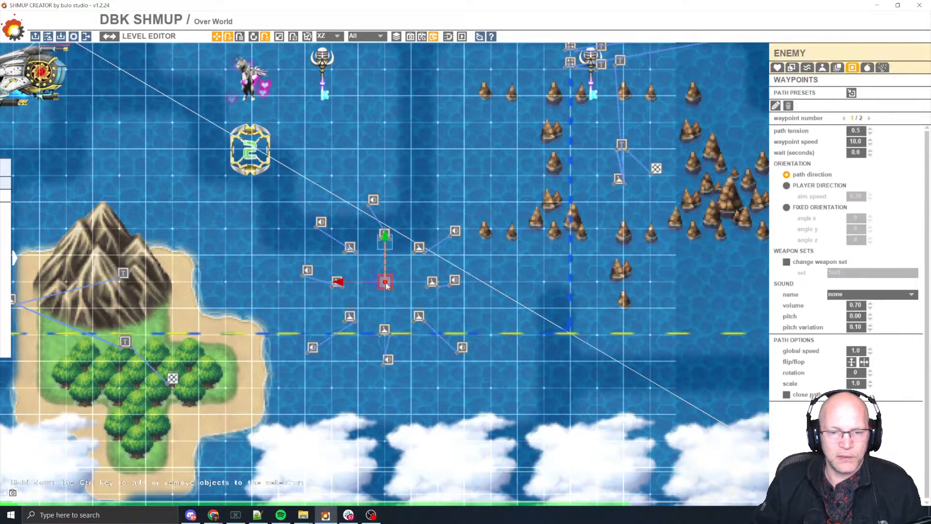
# Step: Check the gameplay settings of the central enemy, including its HP, collision and death options
pyautogui.scroll(3, 387, 287)
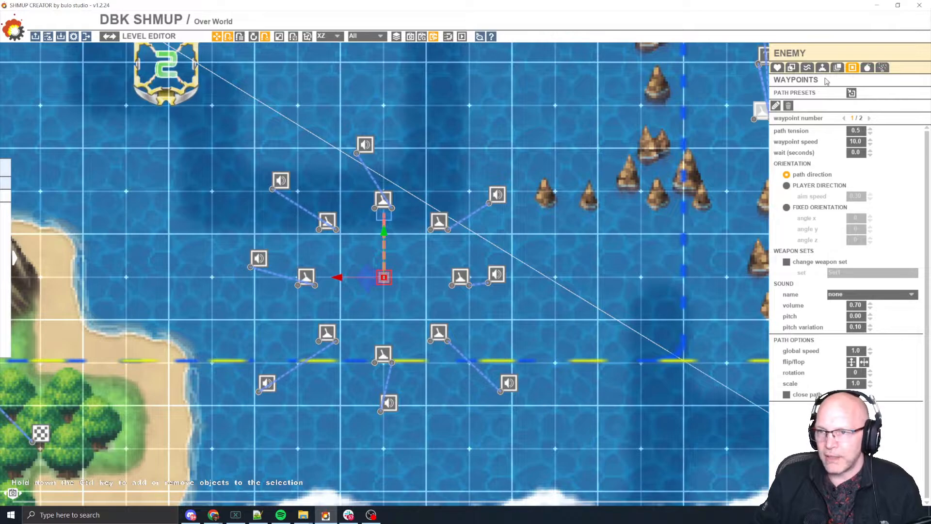
pyautogui.click(823, 70)
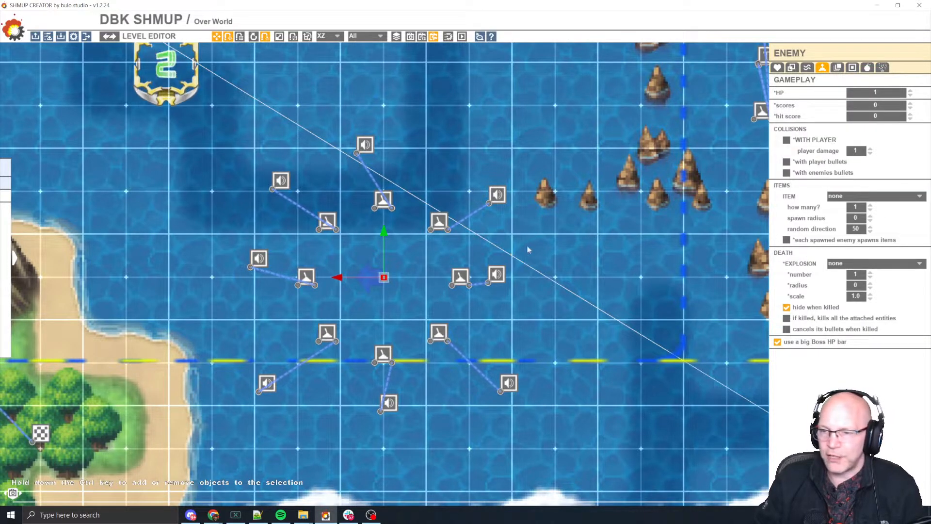
# Step: Open the project's enemy Sprites folder from the enemies in the Game Box and look through the trigger sprite images
pyautogui.moveTo(1, 282)
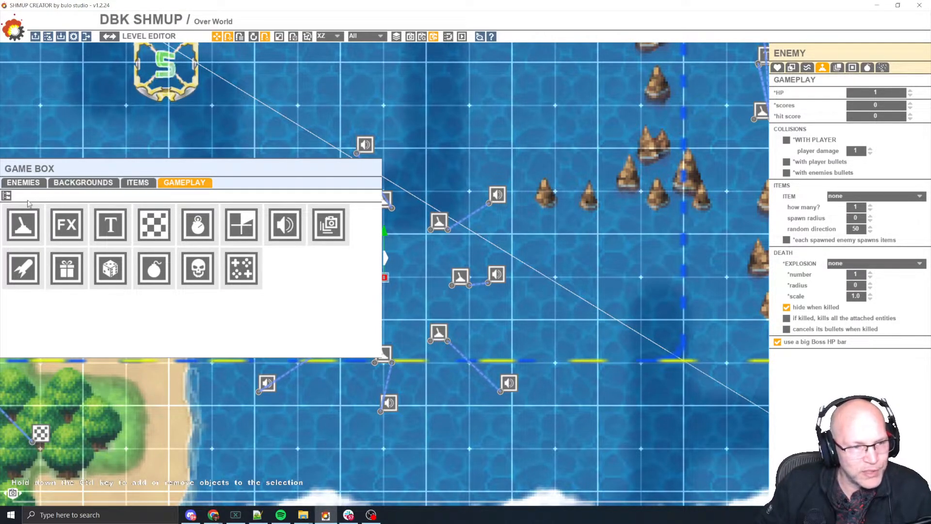
pyautogui.click(22, 181)
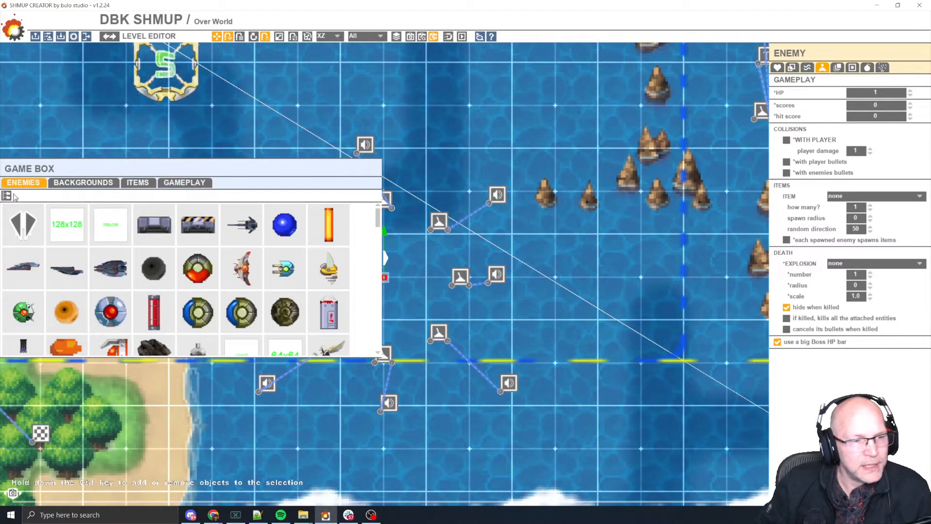
pyautogui.click(8, 195)
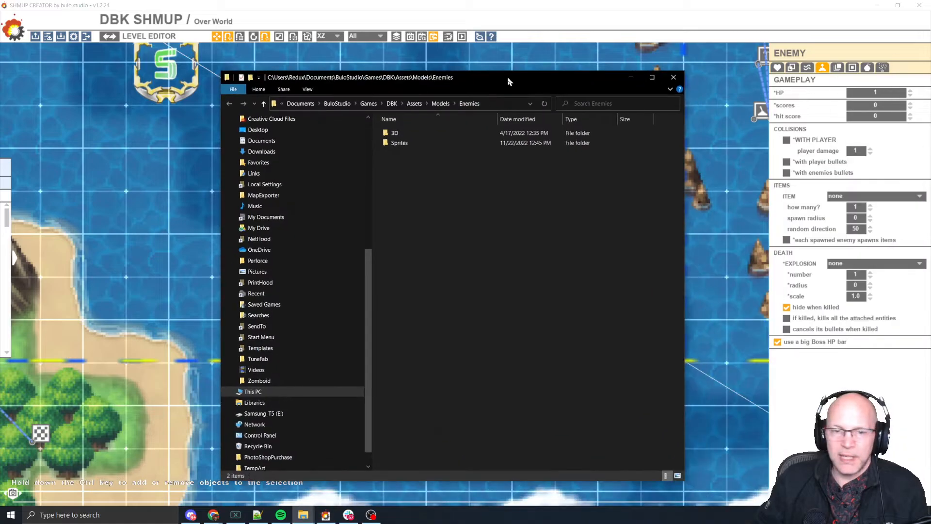
pyautogui.doubleClick(396, 143)
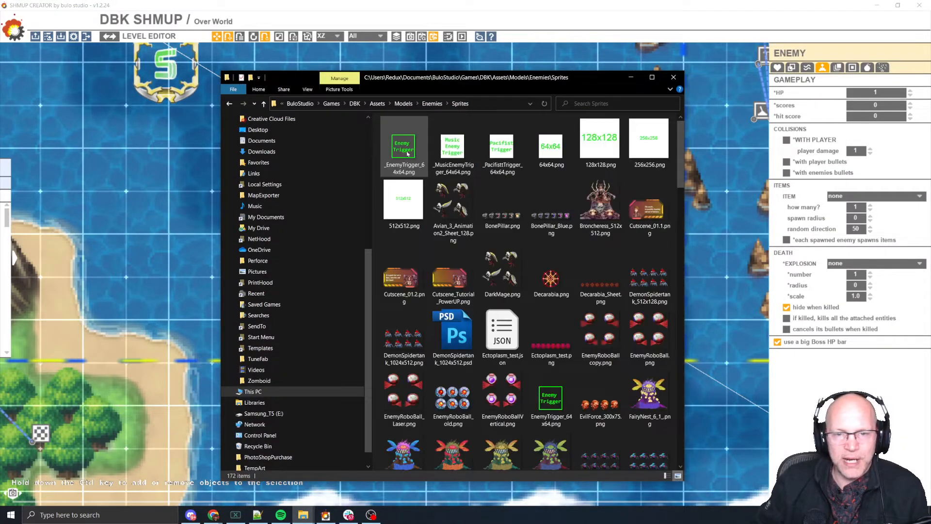
pyautogui.click(407, 154)
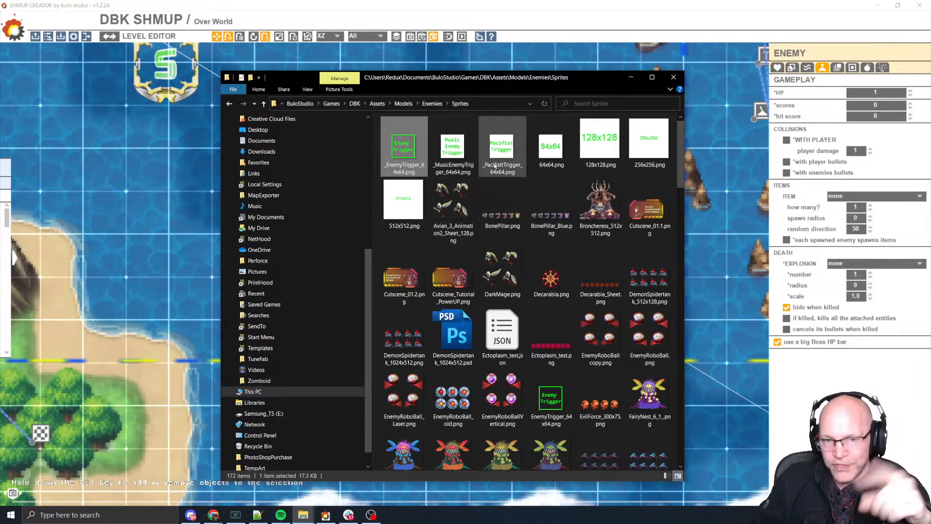
pyautogui.scroll(-15, 516, 277)
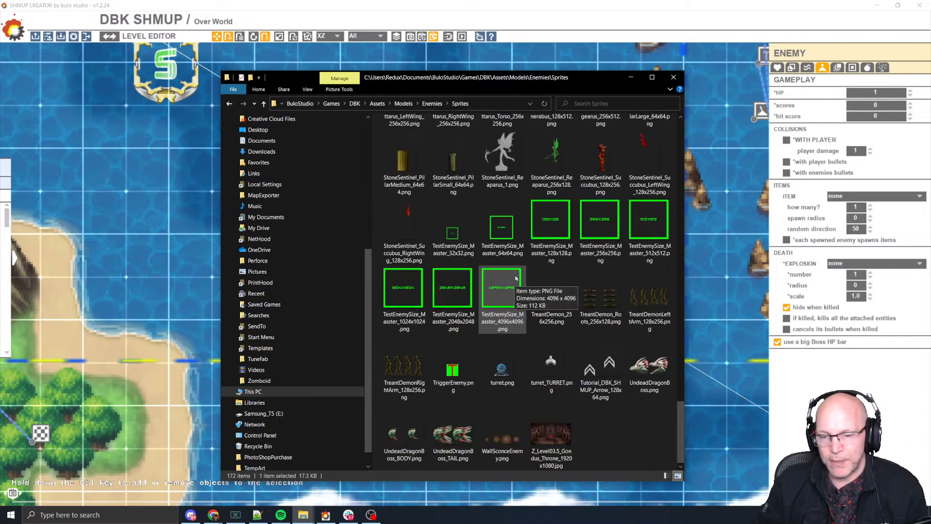
pyautogui.scroll(8, 516, 277)
# Step: Find the custom trigger enemies, such as EnemyTrigger_64x64, among the enemies in the Game Box
pyautogui.click(119, 228)
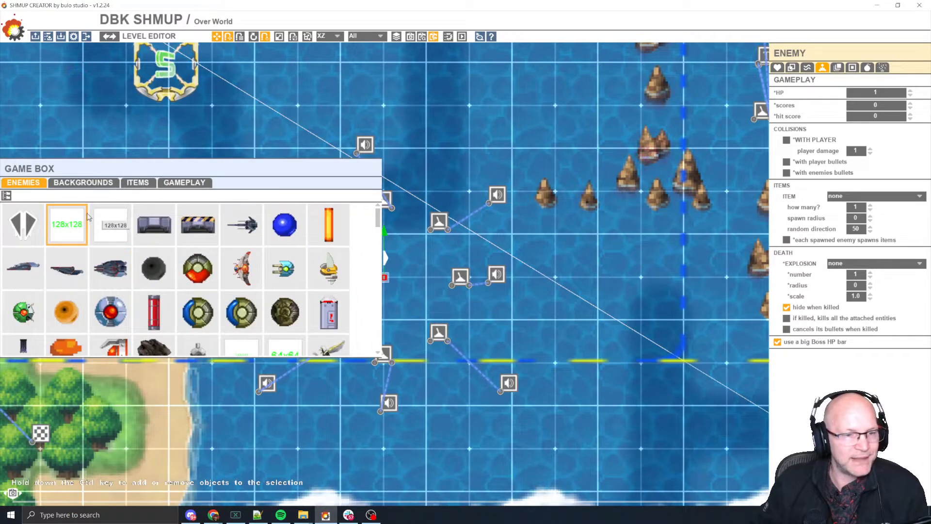
pyautogui.scroll(-15, 113, 261)
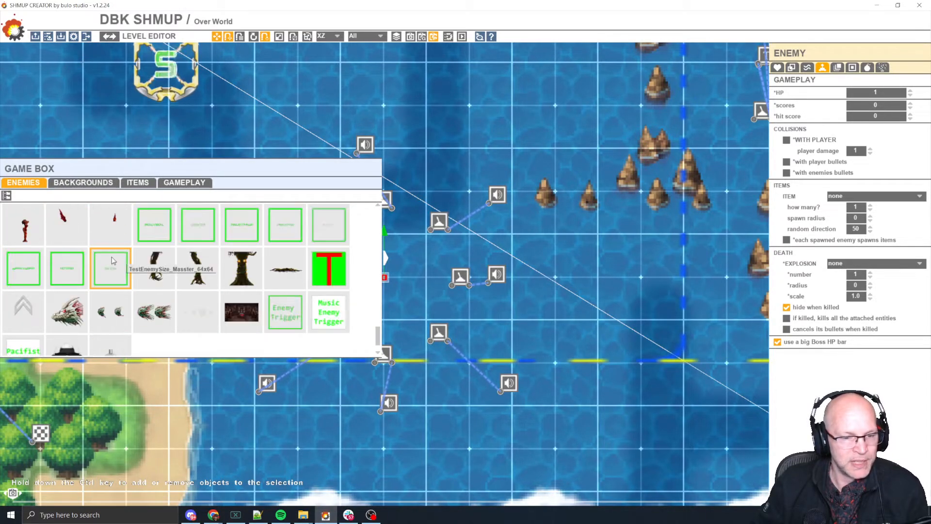
pyautogui.scroll(-2, 112, 260)
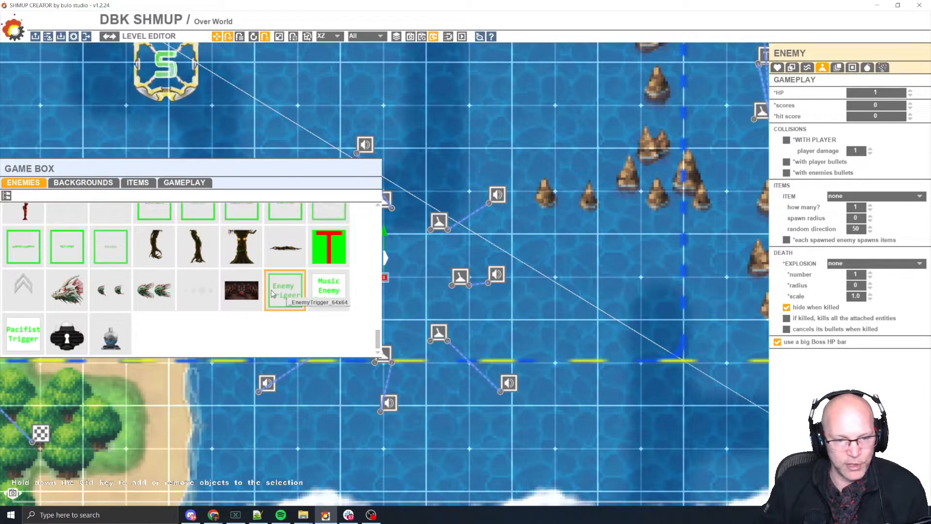
pyautogui.click(437, 126)
# Step: Return to the enemy Sprites folder and open _MusicEnemyTrigger_64x64.png in Photoshop
pyautogui.hotkey('alt', 'Tab')
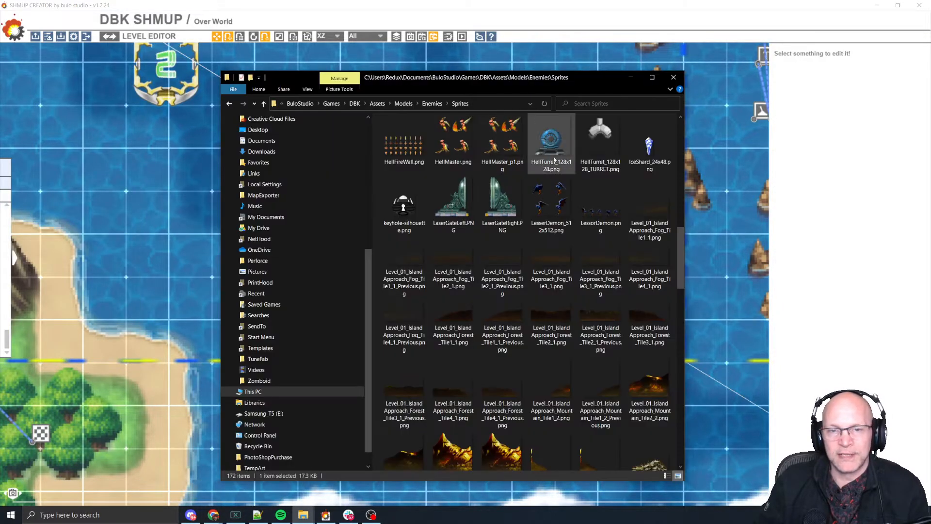
pyautogui.press('alt')
pyautogui.scroll(1, 547, 245)
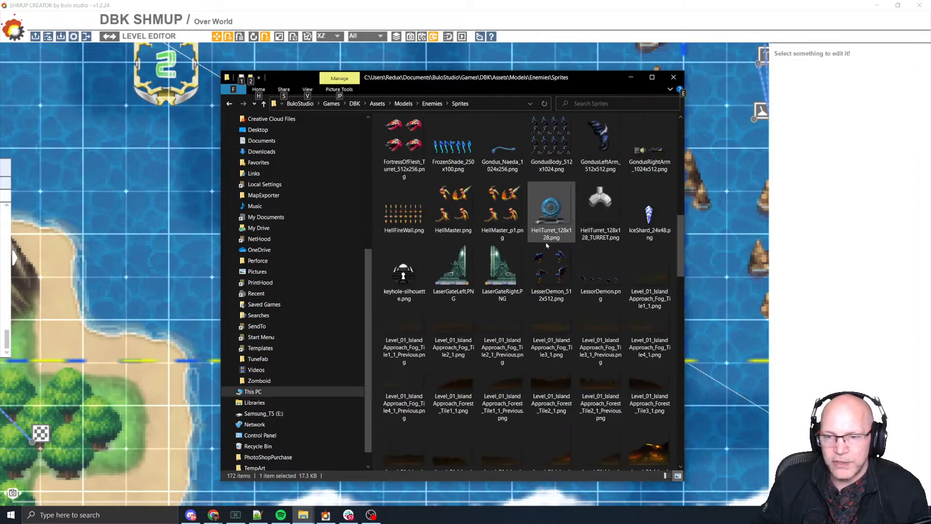
pyautogui.scroll(5, 546, 245)
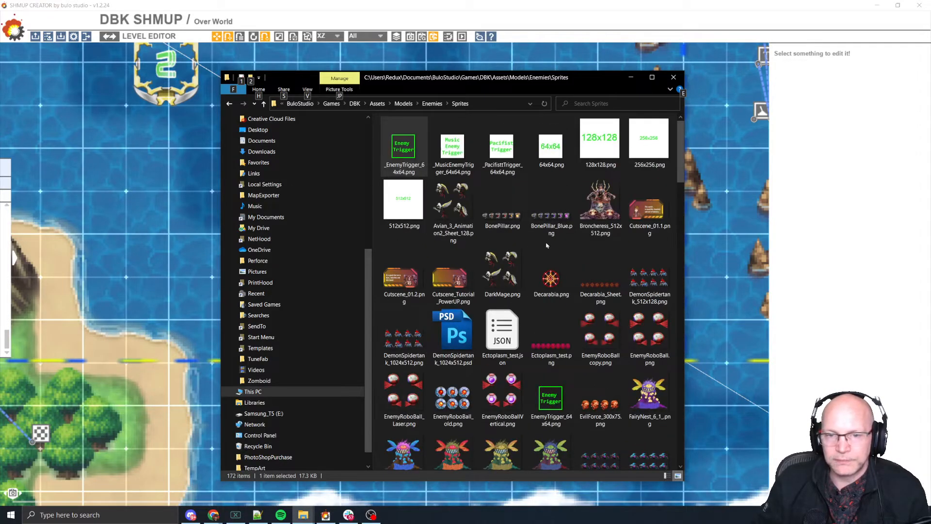
pyautogui.doubleClick(460, 146)
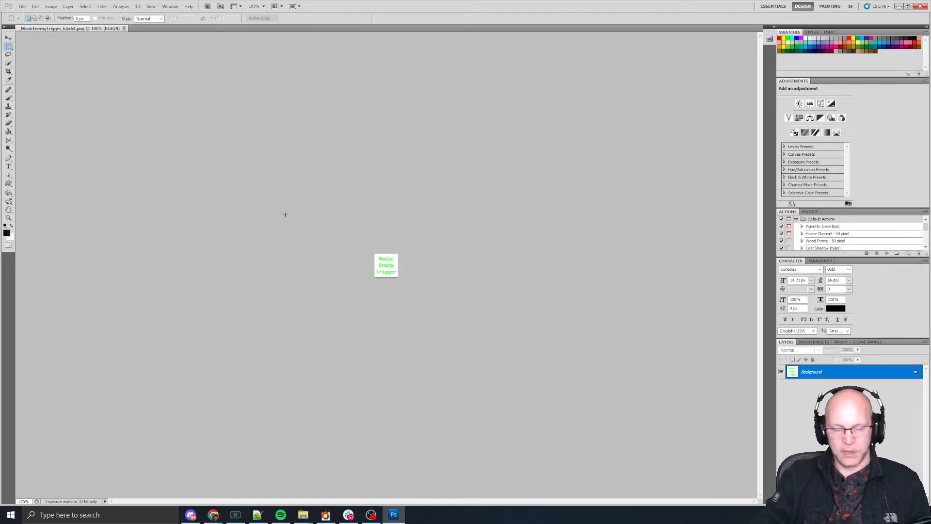
pyautogui.hotkey('ctrl', 'n')
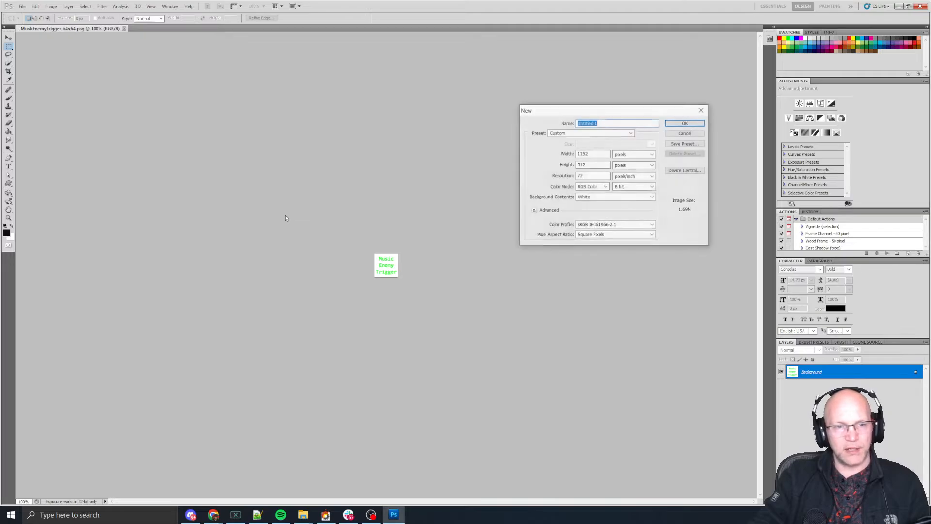
pyautogui.press('Return')
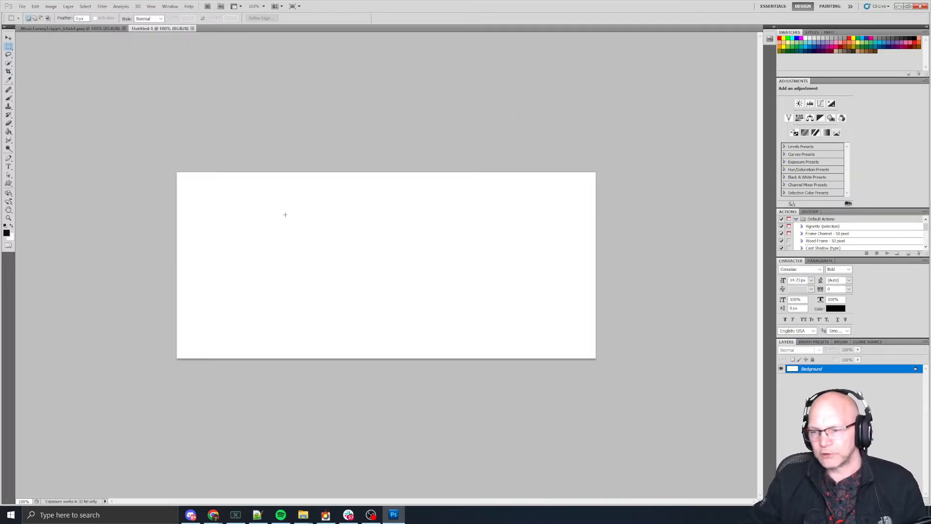
pyautogui.hotkey('ctrl', 'w')
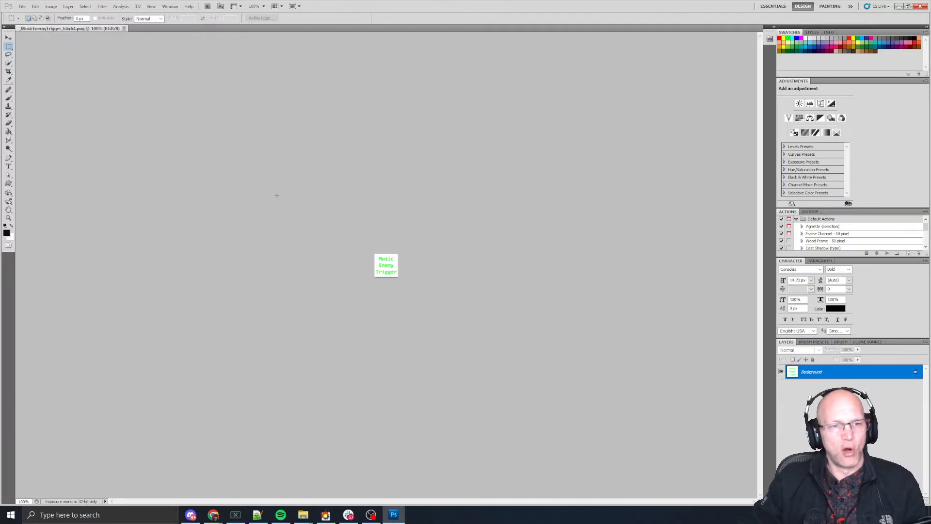
# Step: Add a new empty layer to the music trigger image and hide the Background layer
pyautogui.hotkey('ctrl', 'shift', 'n')
pyautogui.press('Return')
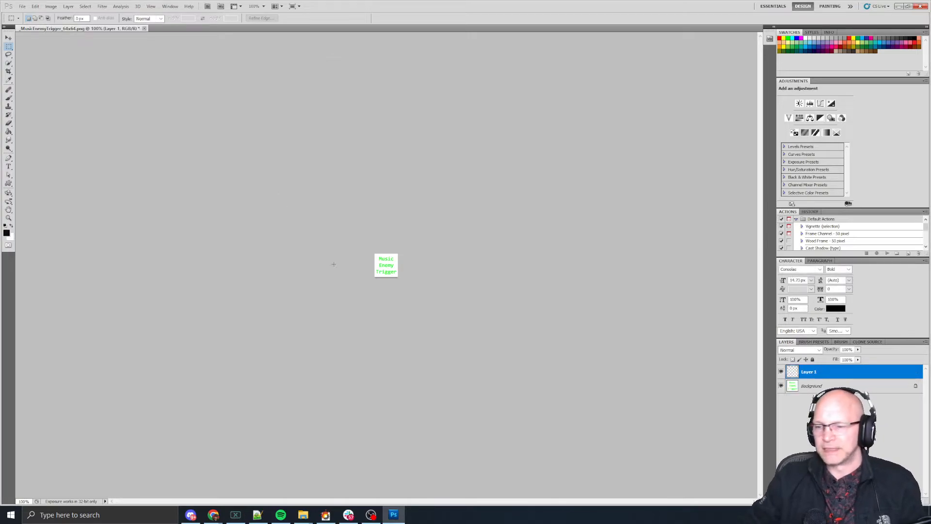
pyautogui.click(828, 387)
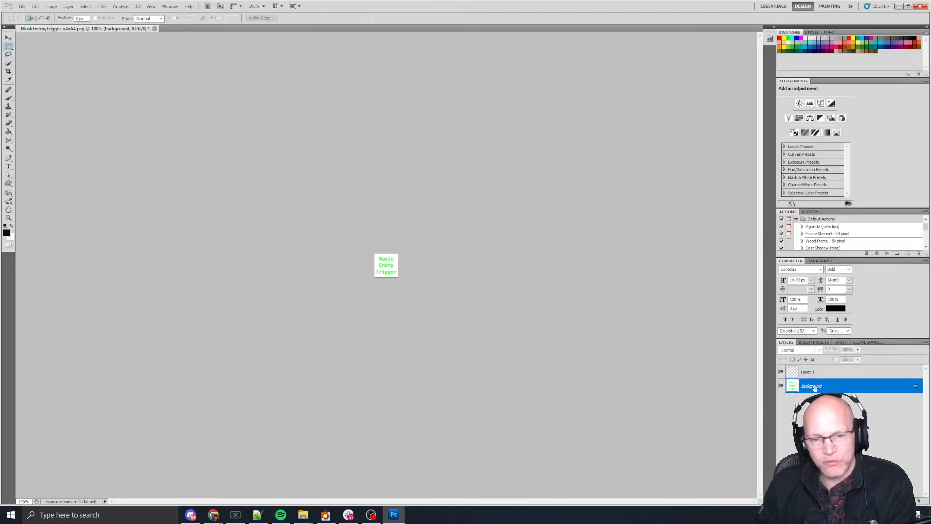
pyautogui.click(781, 386)
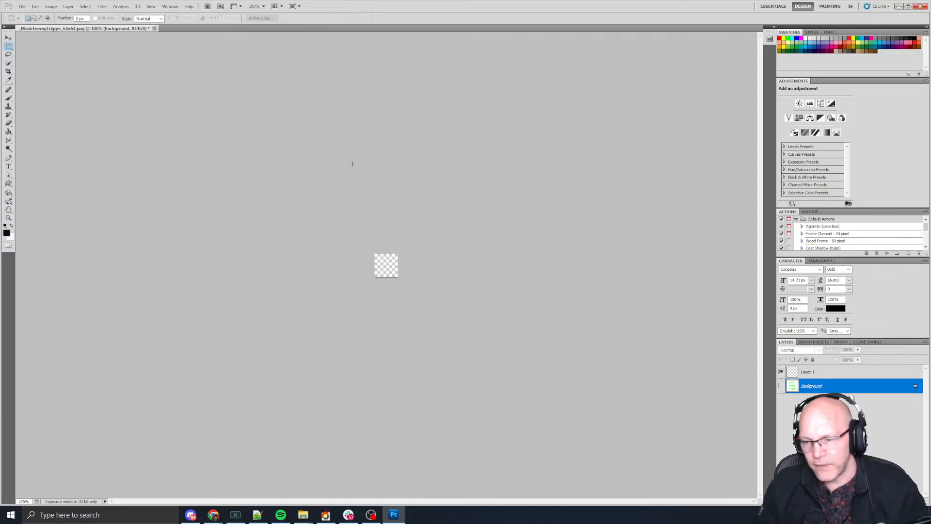
# Step: Save the transparent image in SuperPNG format with transparency, replacing _MusicEnemyTrigger_64x64.png in the Sprites folder
pyautogui.click(22, 7)
pyautogui.click(29, 136)
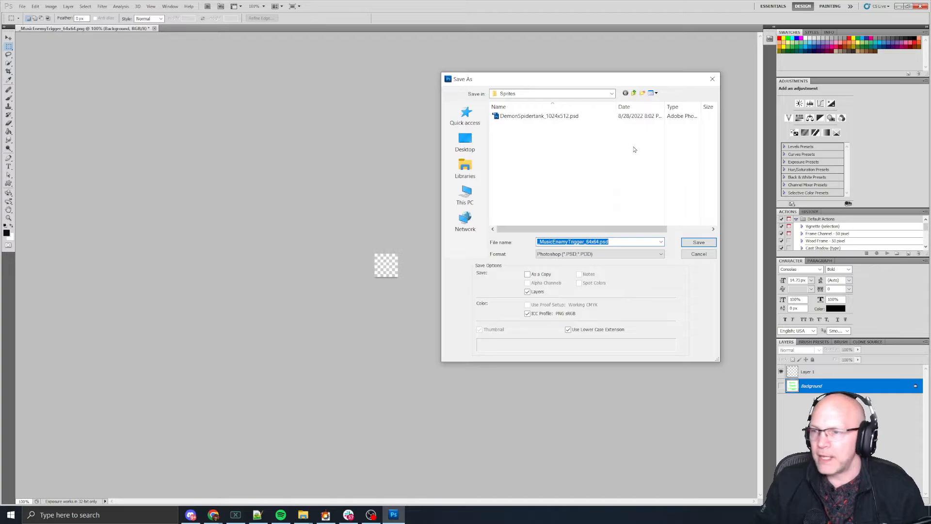
pyautogui.hotkey('alt', 'Tab')
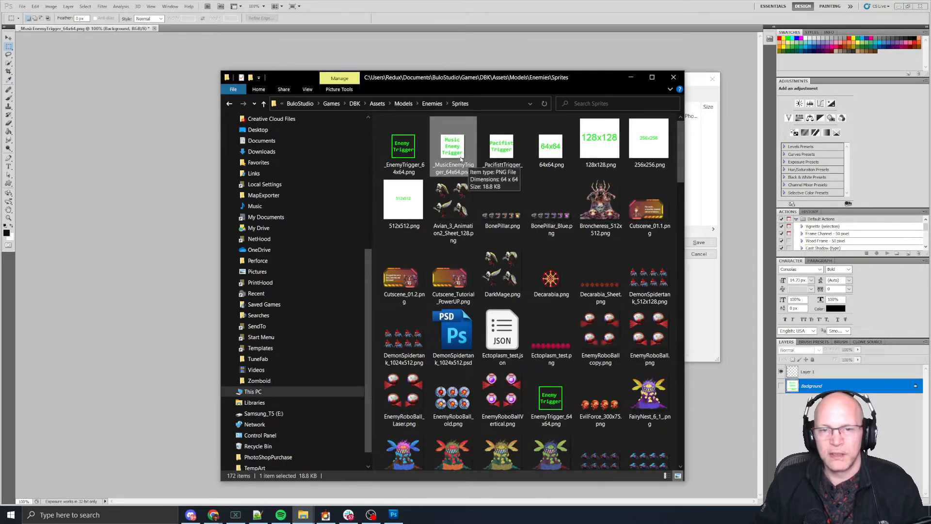
pyautogui.hotkey('alt', 'Tab')
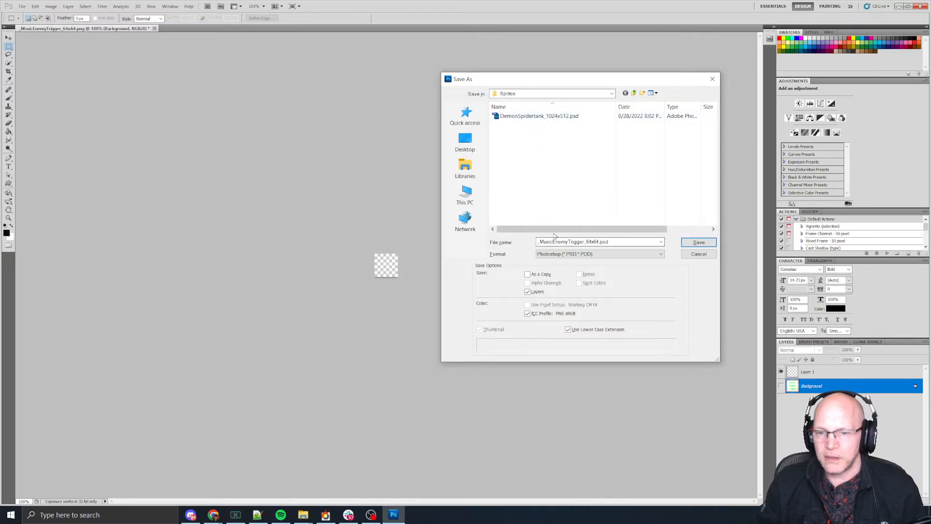
pyautogui.click(579, 255)
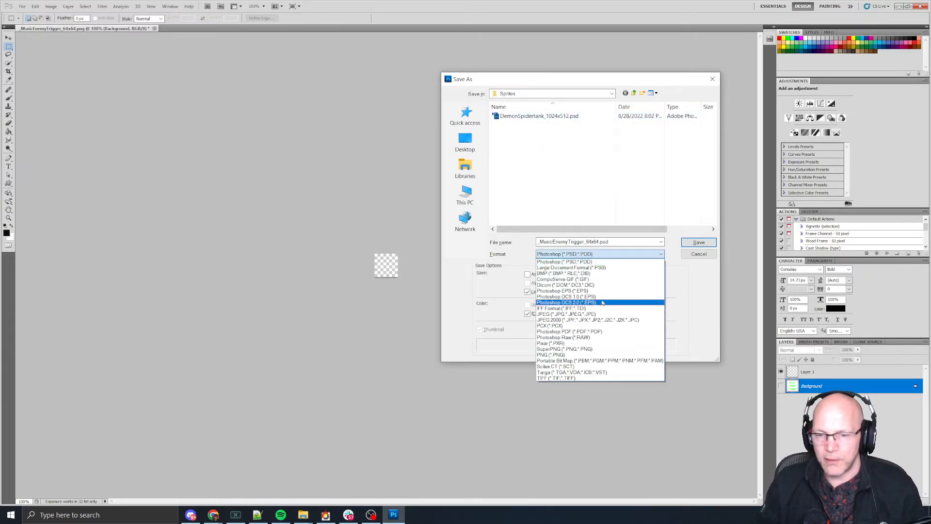
pyautogui.click(598, 350)
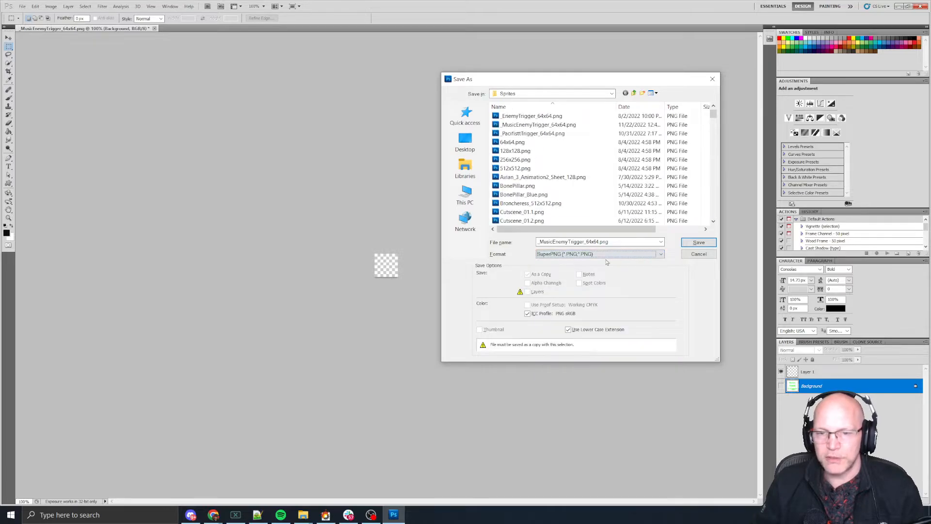
pyautogui.click(547, 126)
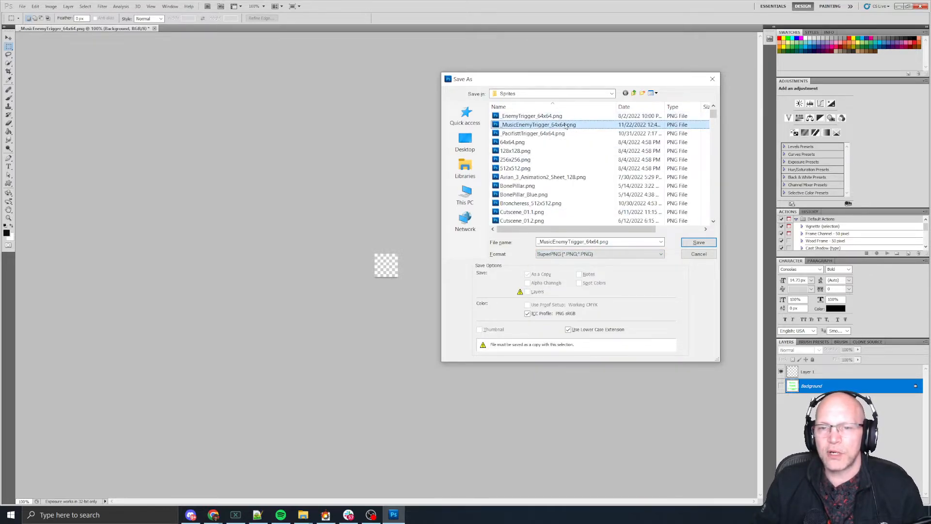
pyautogui.press('Return')
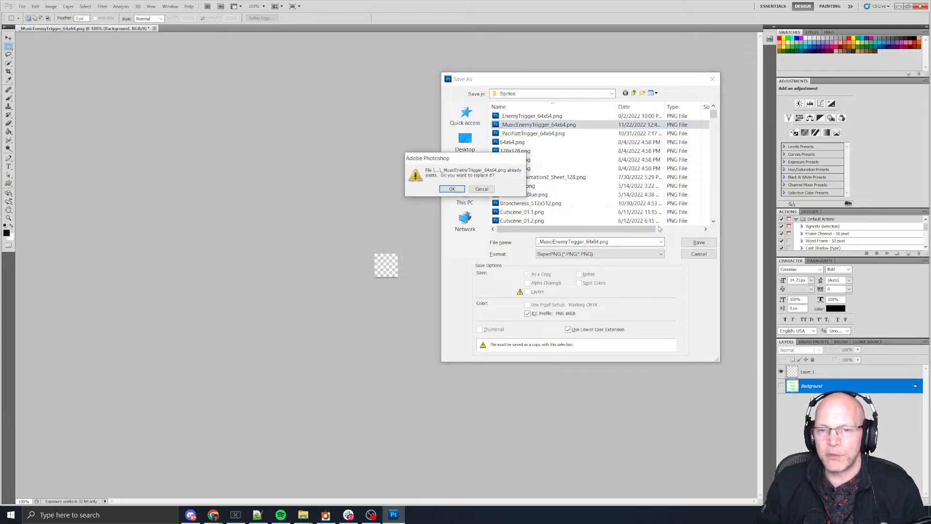
pyautogui.click(452, 189)
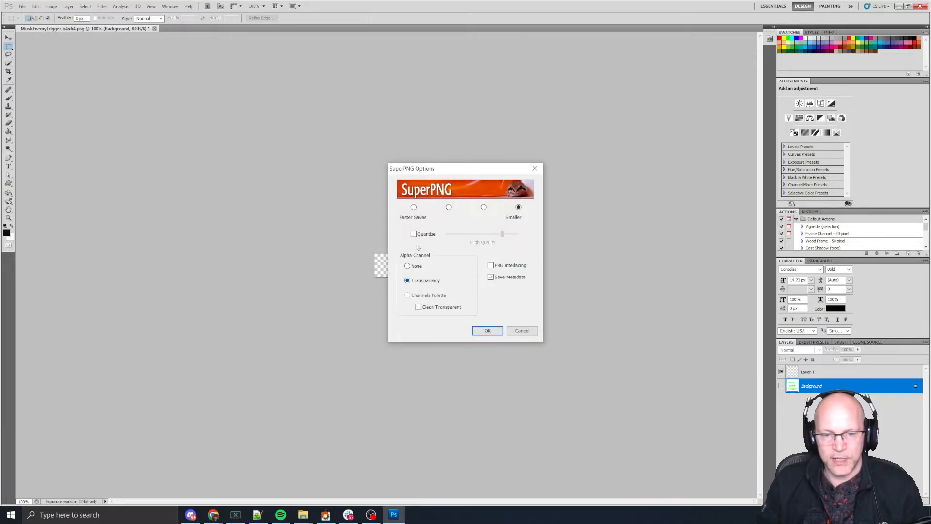
pyautogui.click(488, 331)
# Step: Switch back to SHMUP Creator and examine how the central enemy displays inside the trigger ring and within the surrounding overworld
pyautogui.hotkey('alt', 'Tab')
pyautogui.press('Tab')
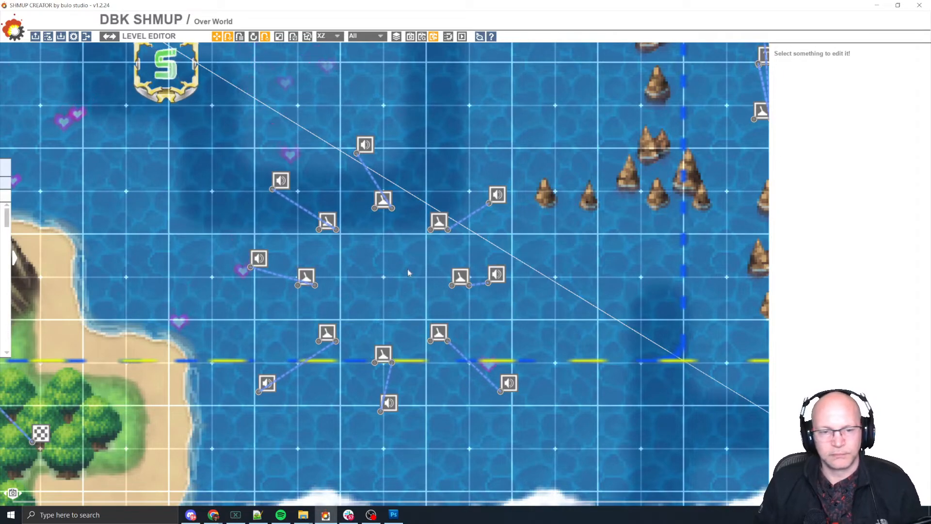
pyautogui.scroll(3, 387, 271)
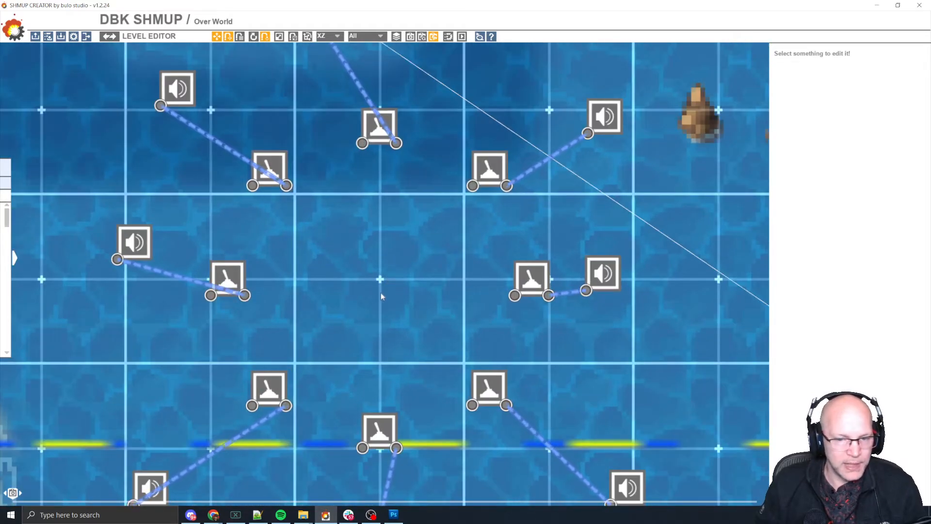
pyautogui.press('space')
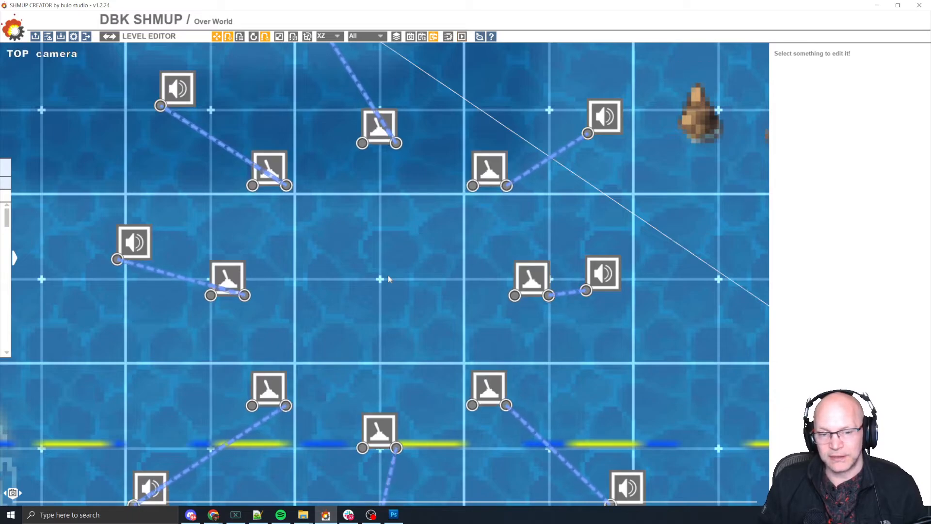
pyautogui.scroll(-5, 388, 278)
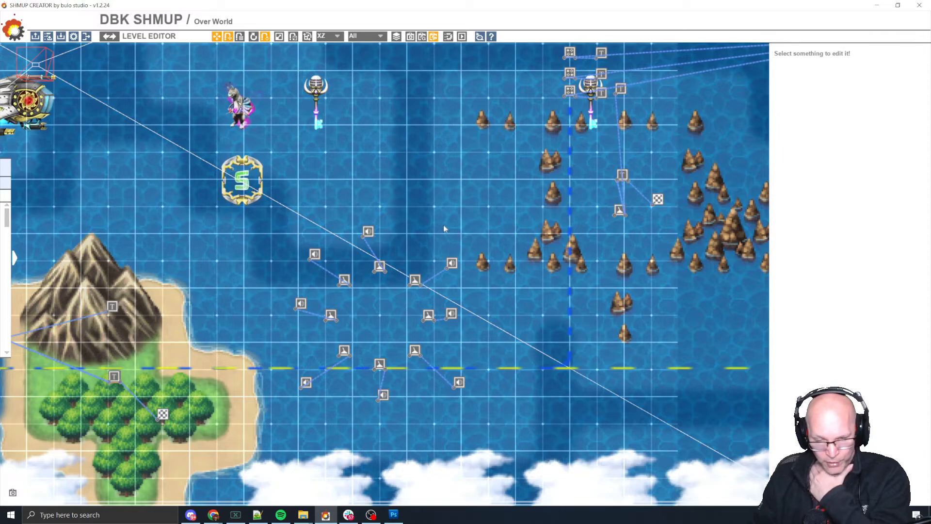
pyautogui.moveTo(444, 225); pyautogui.dragTo(491, 220, button='middle')
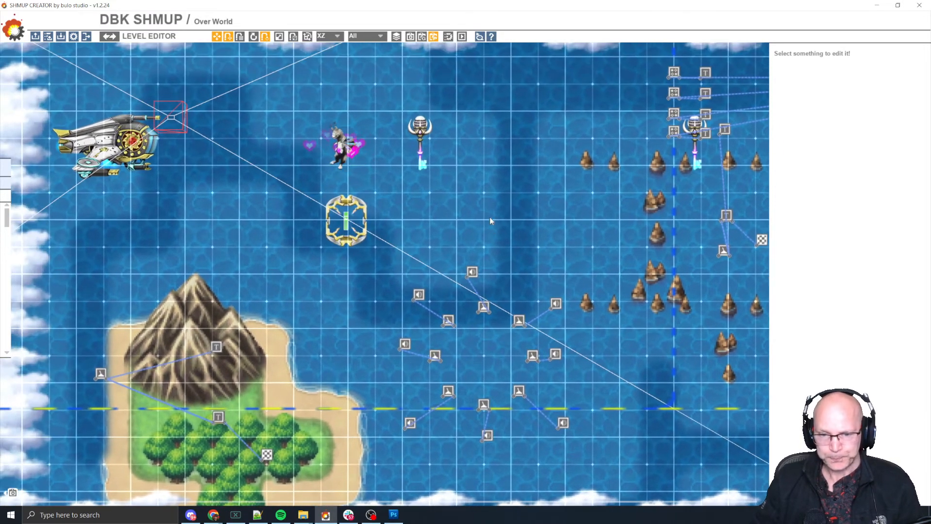
pyautogui.moveTo(461, 369); pyautogui.dragTo(478, 301, button='middle')
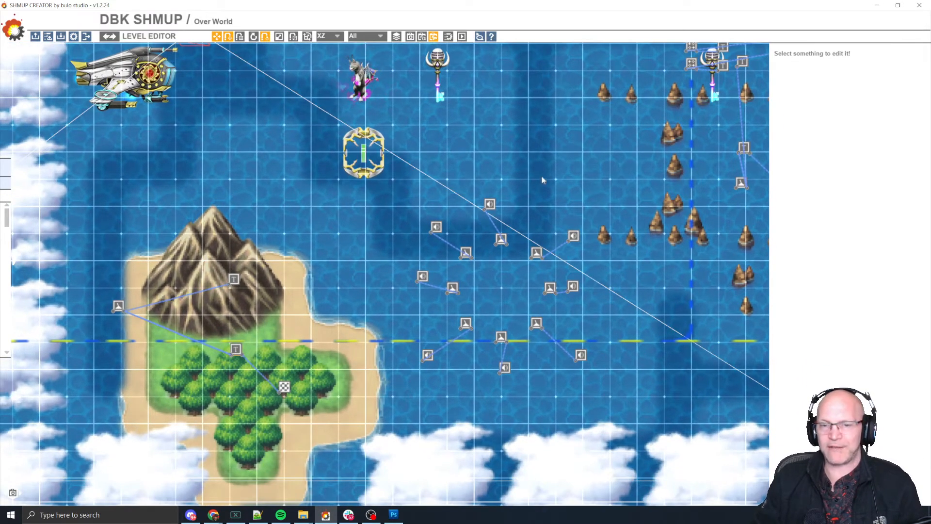
# Step: Survey the overworld layout surrounding the music trigger ring, from the forested land beyond the cloud border to the rock formations and palm-tree island
pyautogui.scroll(2, 335, 366)
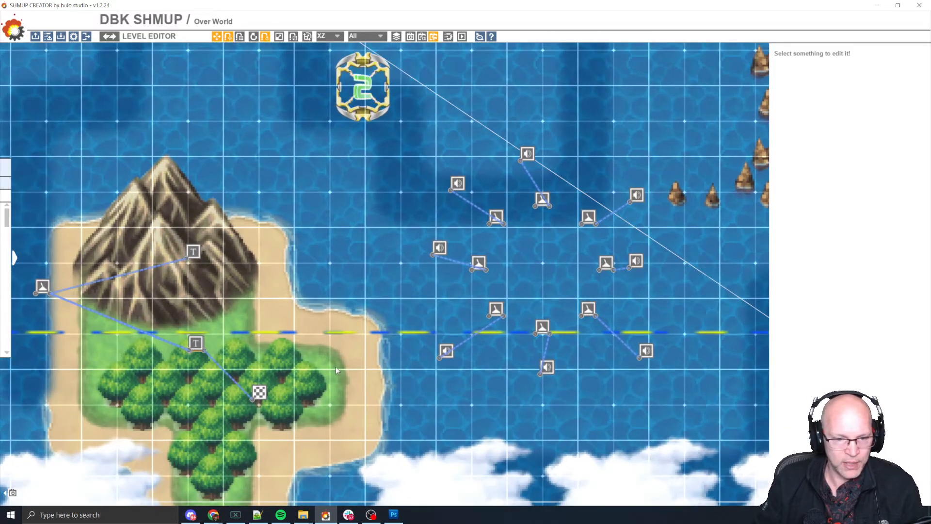
pyautogui.moveTo(336, 366); pyautogui.dragTo(416, 401, button='middle')
pyautogui.scroll(-3, 412, 371)
pyautogui.moveTo(288, 145); pyautogui.dragTo(319, 306, button='middle')
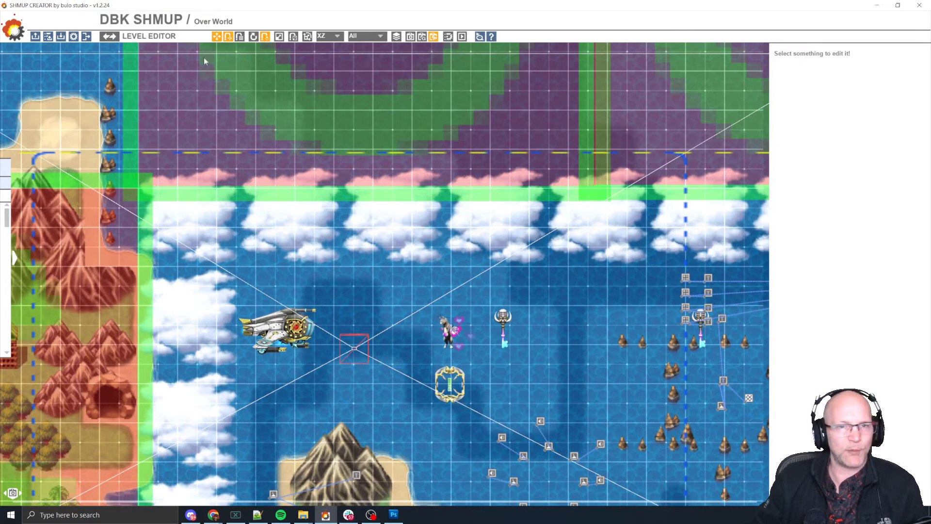
pyautogui.moveTo(469, 271); pyautogui.dragTo(378, 201, button='middle')
pyautogui.scroll(-1, 378, 202)
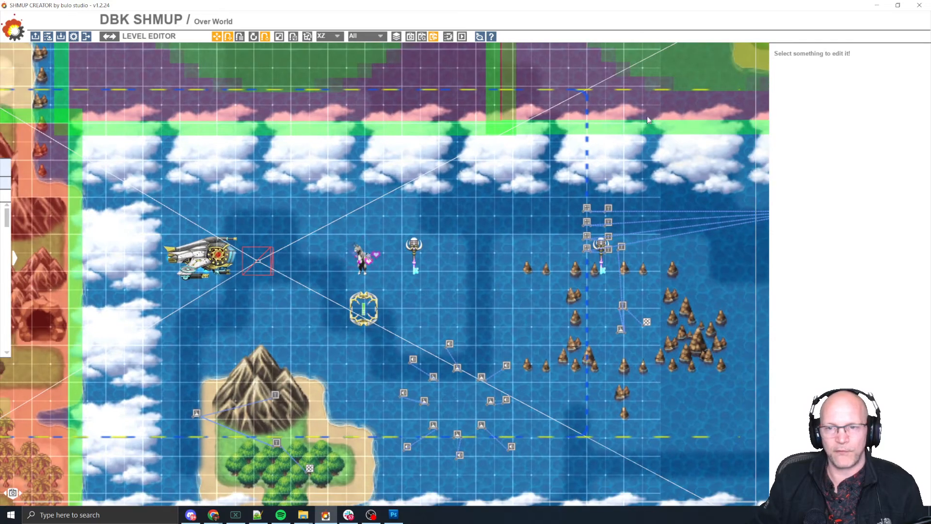
pyautogui.moveTo(665, 163); pyautogui.dragTo(447, 137, button='middle')
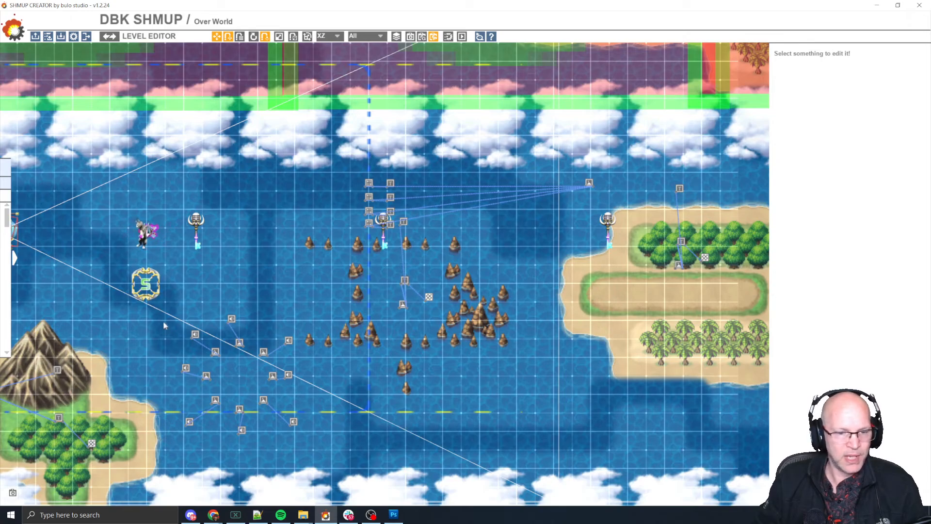
pyautogui.moveTo(17, 370); pyautogui.dragTo(512, 399, button='middle')
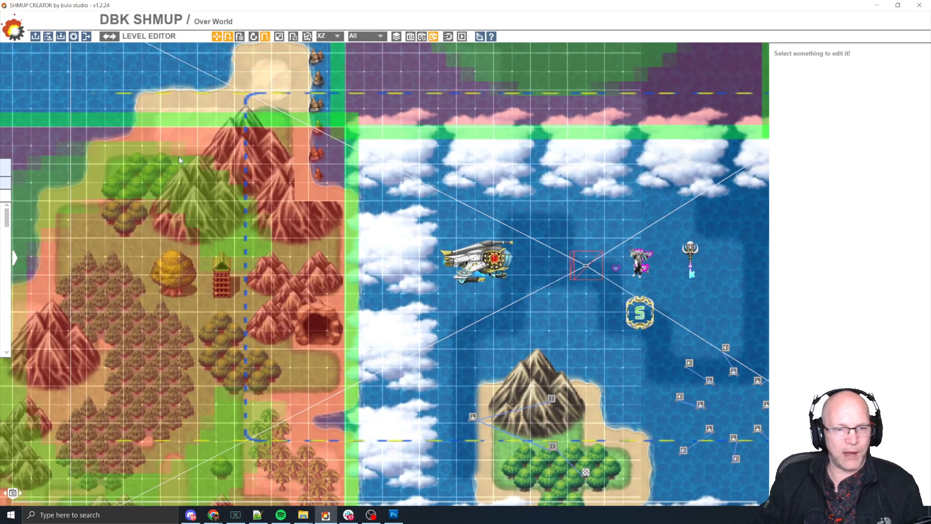
pyautogui.moveTo(503, 360); pyautogui.dragTo(339, 295, button='middle')
pyautogui.moveTo(468, 326); pyautogui.dragTo(330, 297, button='middle')
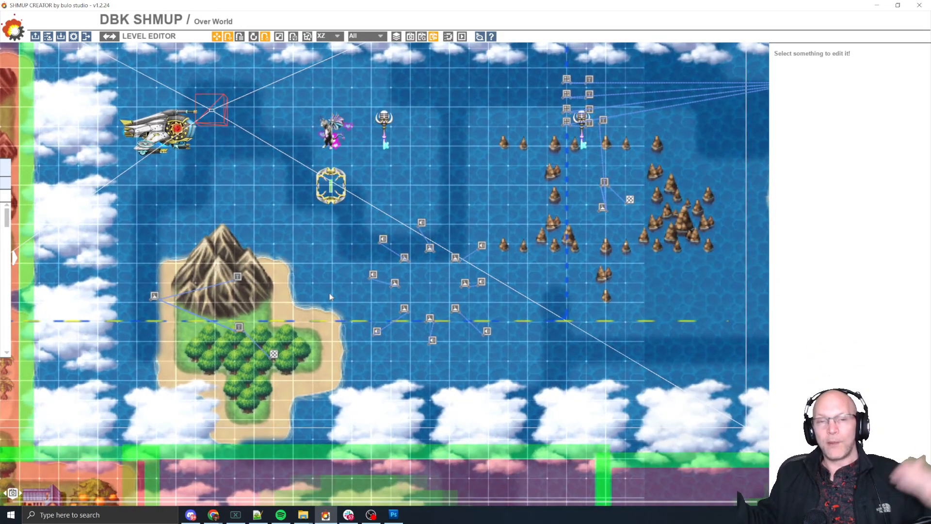